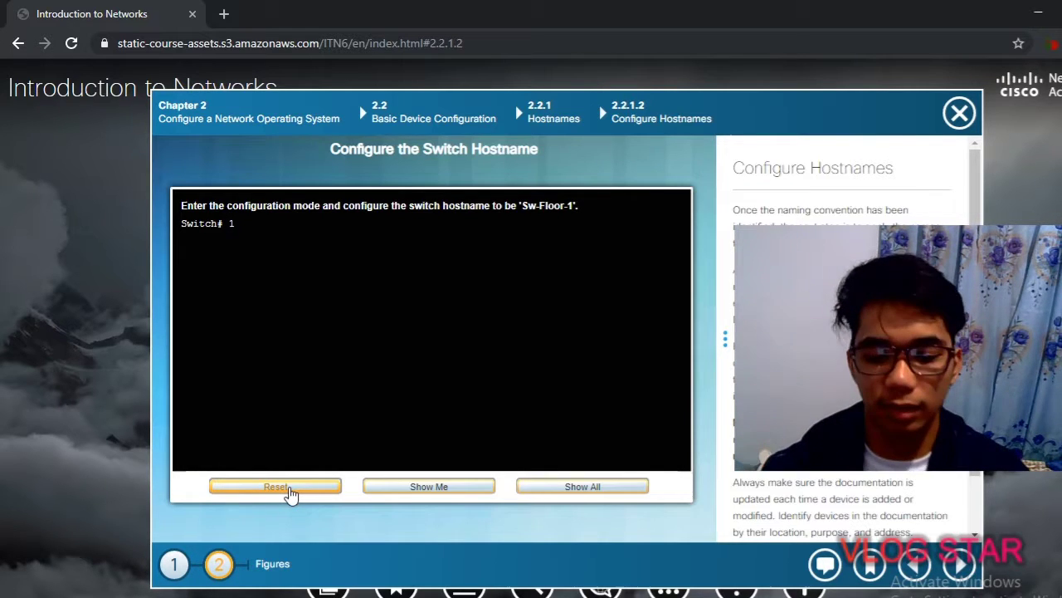
Reset the hostname Syntax Checker to a bare Switch# prompt
click(290, 491)
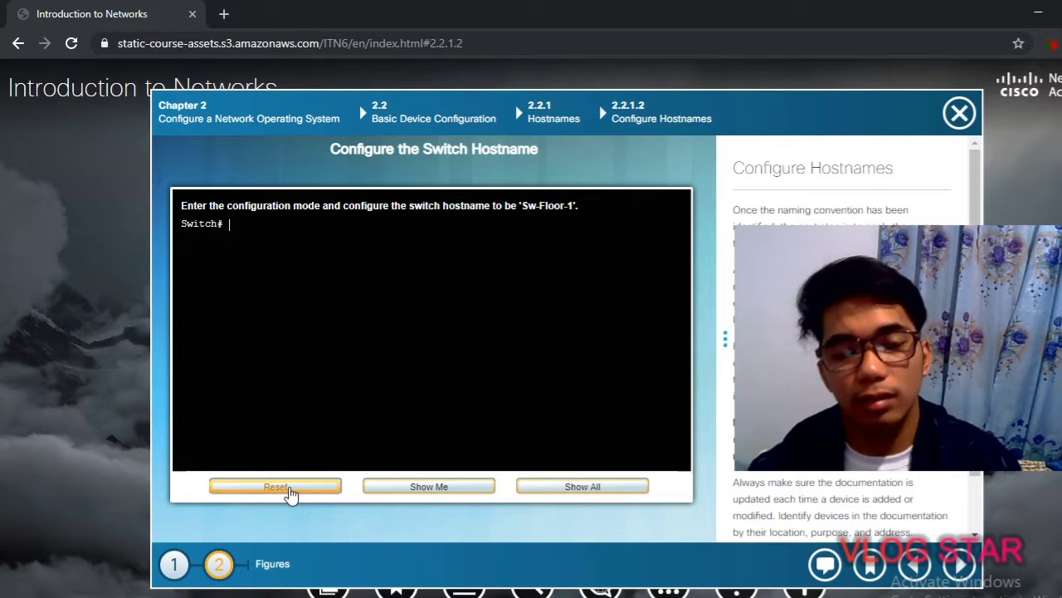
Enter configure terminal and set the switch hostname to Sw-Floor-1
text(confi)
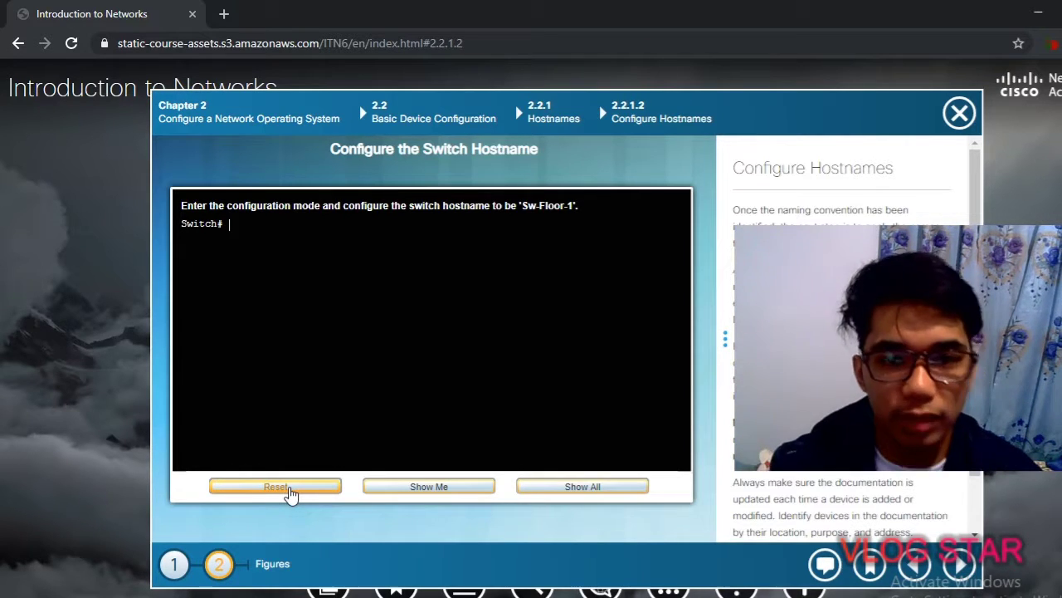
text(g)
key(BackSpace)
key(BackSpace)
text(igure termi)
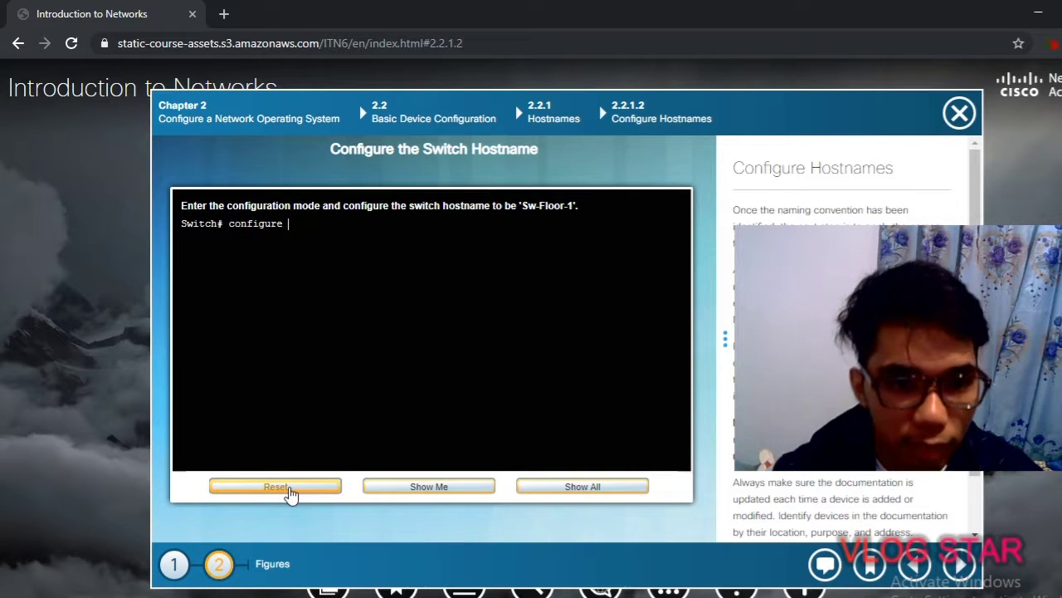
text(nal)
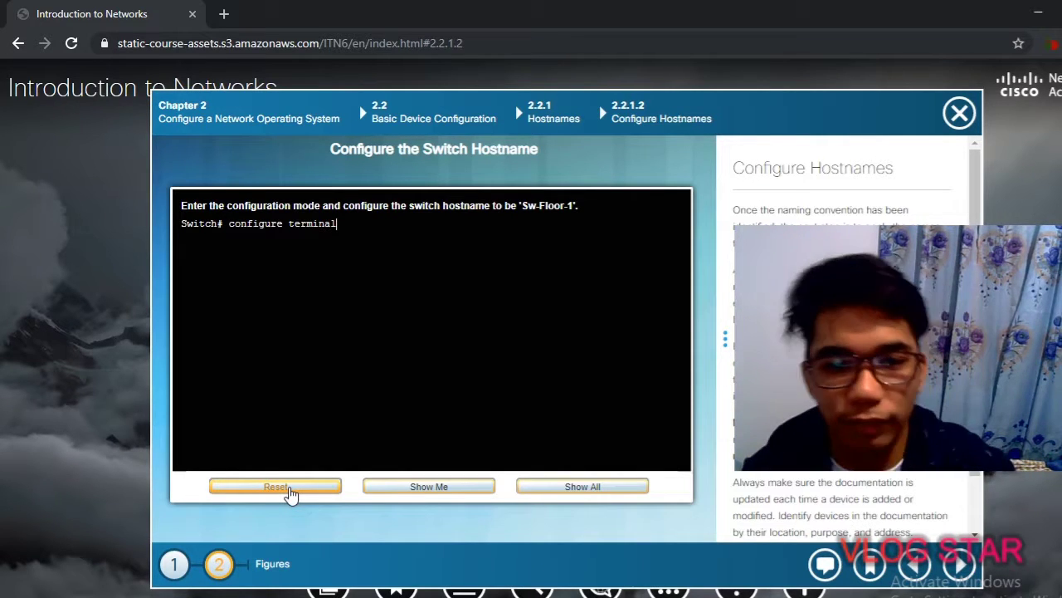
key(Return)
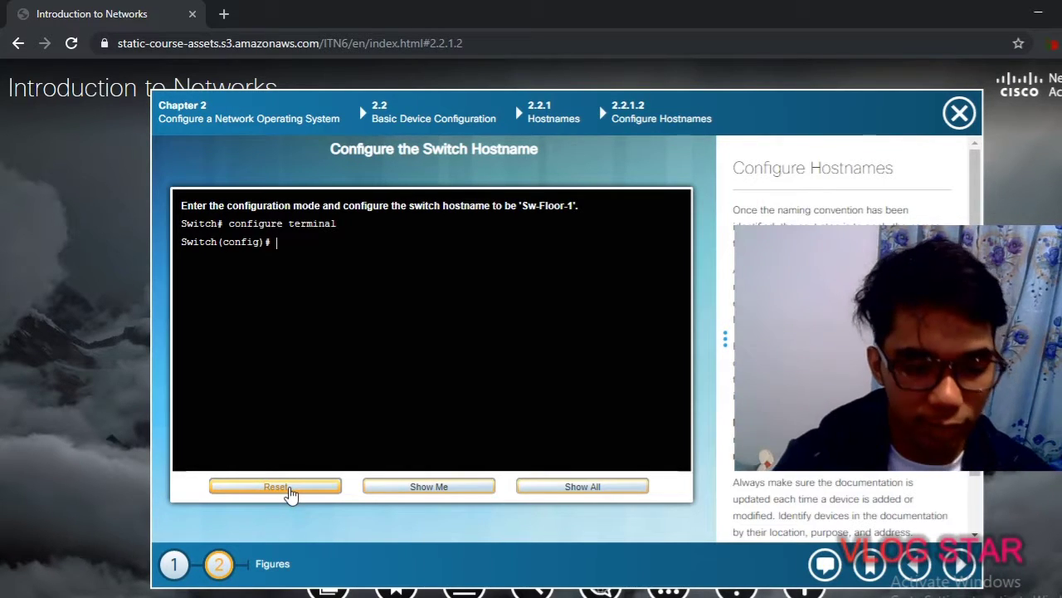
text(hostname )
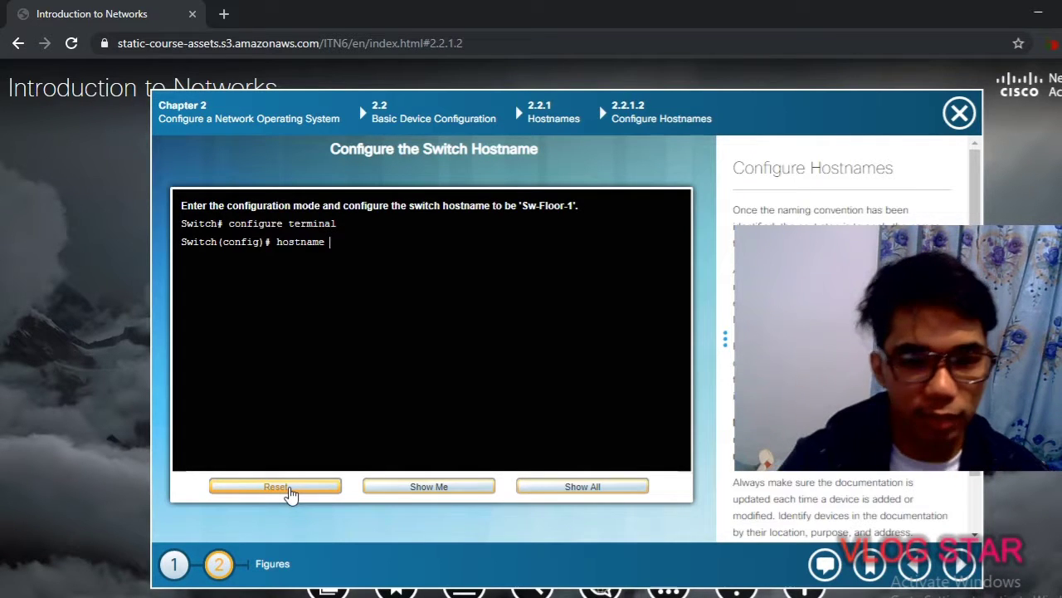
text(Sw-Floor-1)
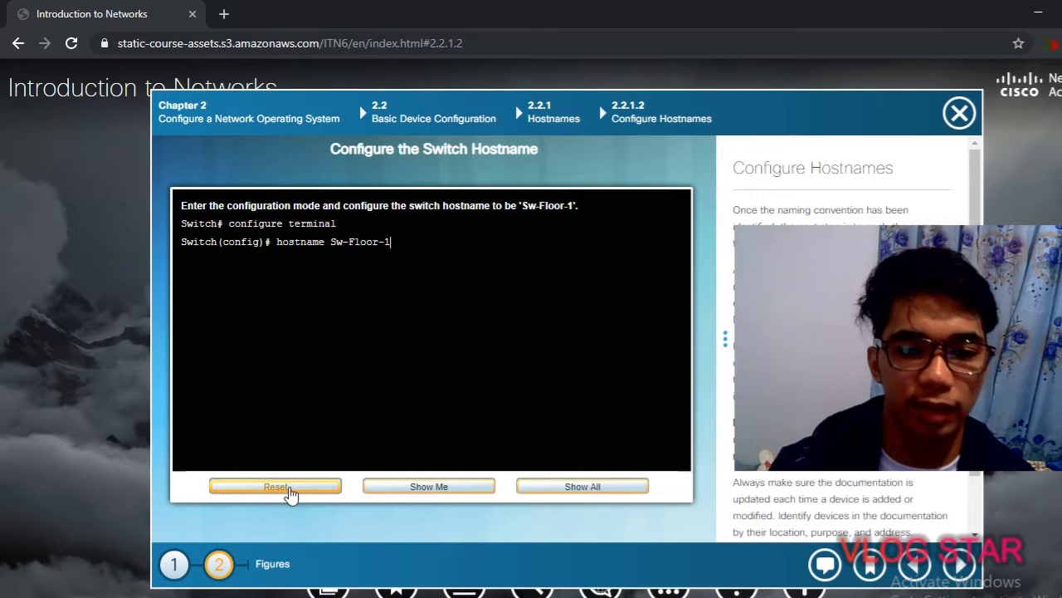
key(Return)
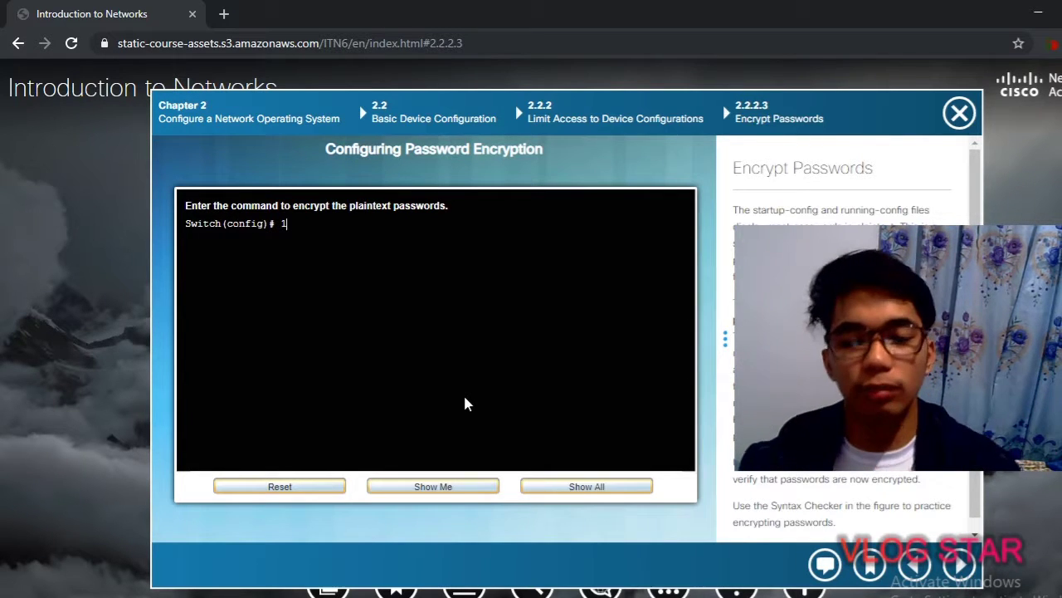
Reset the checker and enable service password-encryption at the Switch(config)# prompt
click(307, 485)
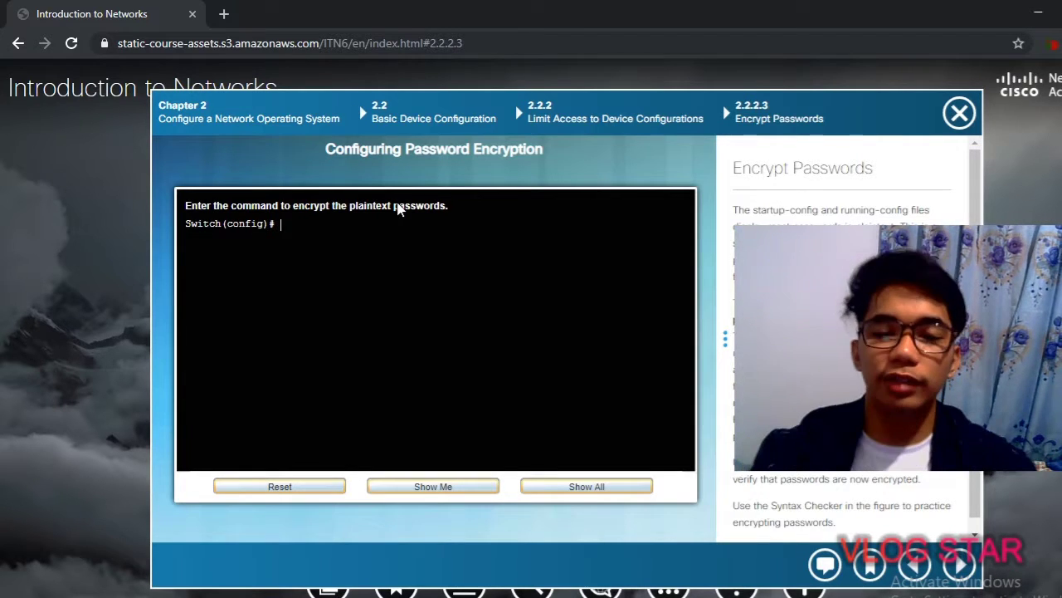
text(enable)
key(BackSpace)
key(BackSpace)
key(BackSpace)
key(BackSpace)
key(BackSpace)
key(BackSpace)
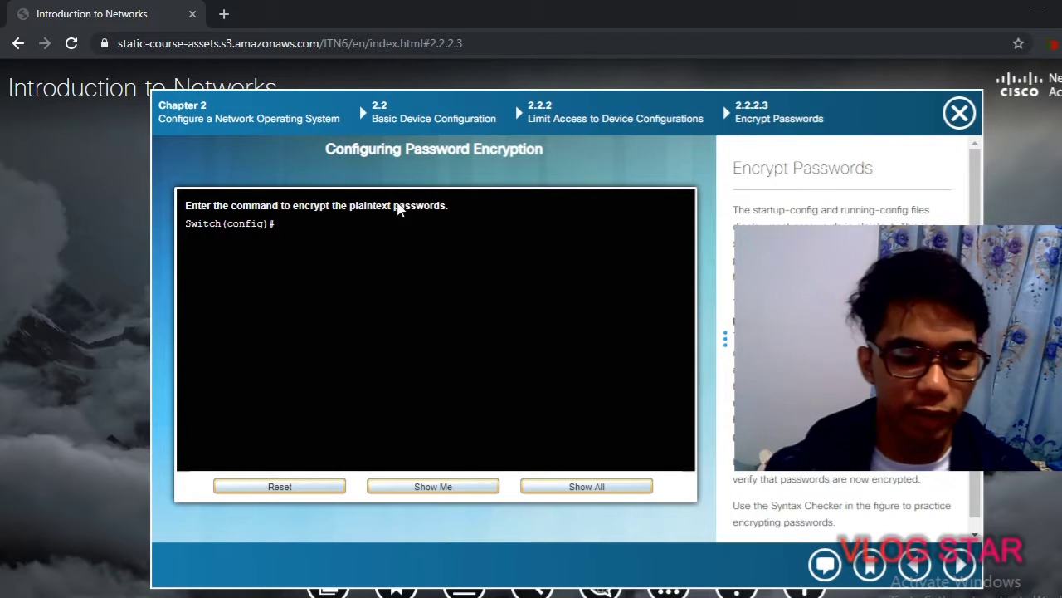
text(config)
key(BackSpace)
key(BackSpace)
text(igure)
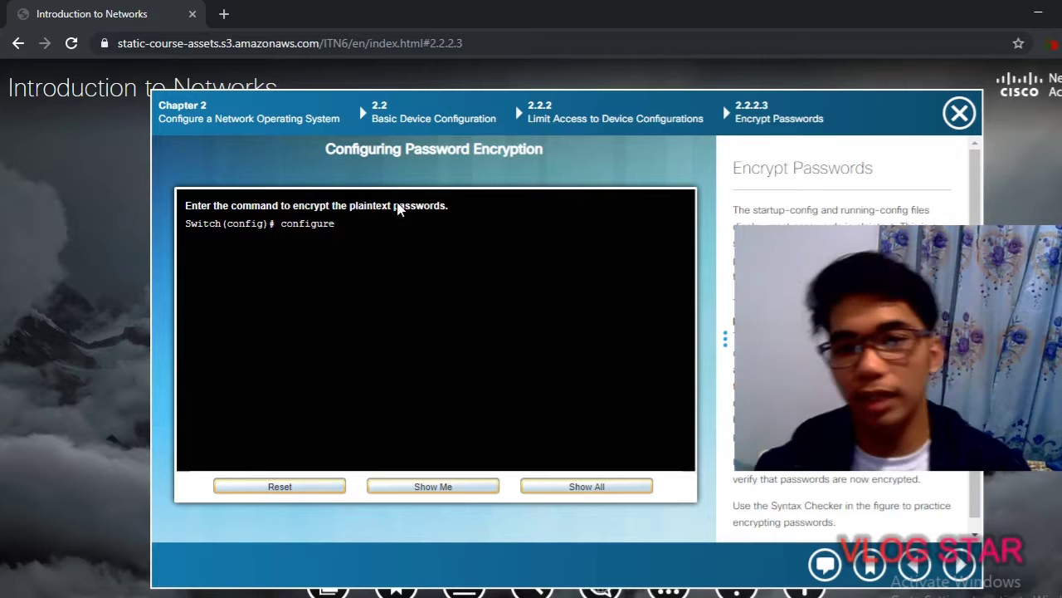
text( termn)
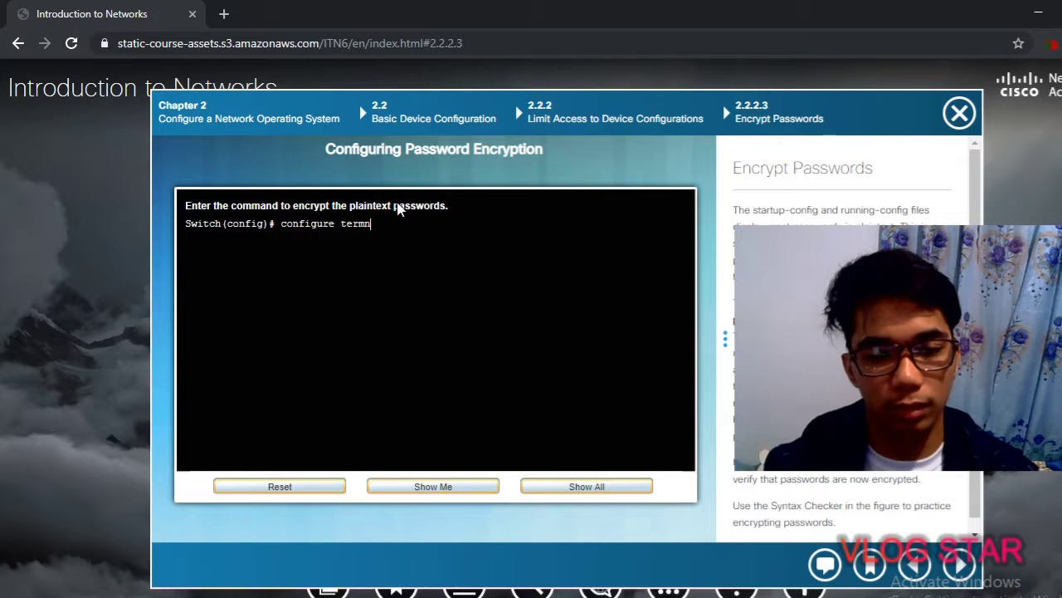
key(BackSpace)
text(inal)
key(BackSpace)
key(BackSpace)
key(BackSpace)
key(BackSpace)
key(BackSpace)
key(BackSpace)
key(BackSpace)
key(BackSpace)
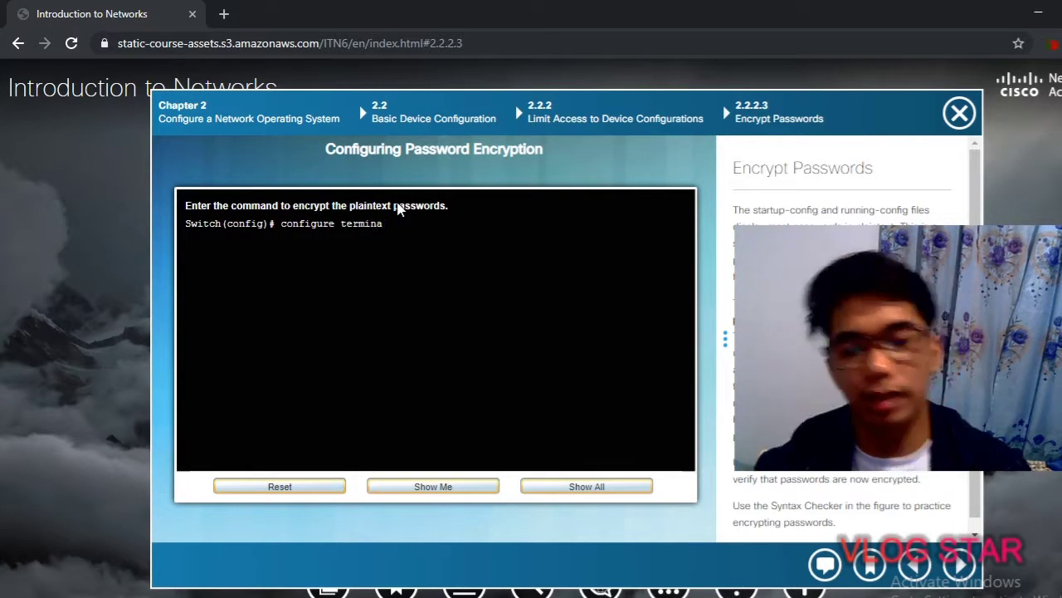
key(BackSpace)
key(BackSpace)
key(BackSpace)
key(BackSpace)
key(BackSpace)
key(BackSpace)
key(BackSpace)
key(BackSpace)
key(BackSpace)
key(BackSpace)
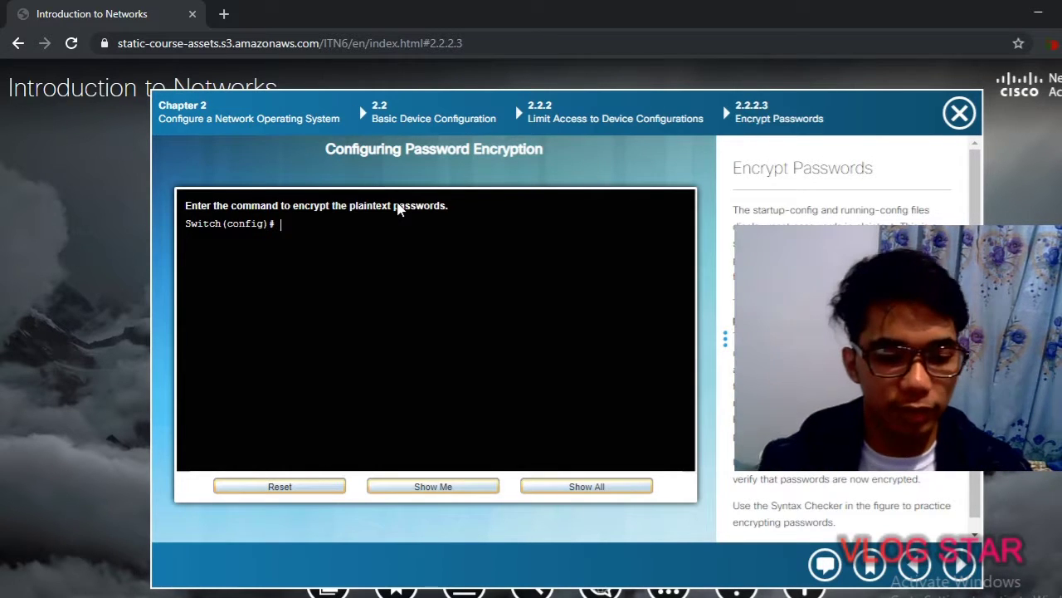
text(service)
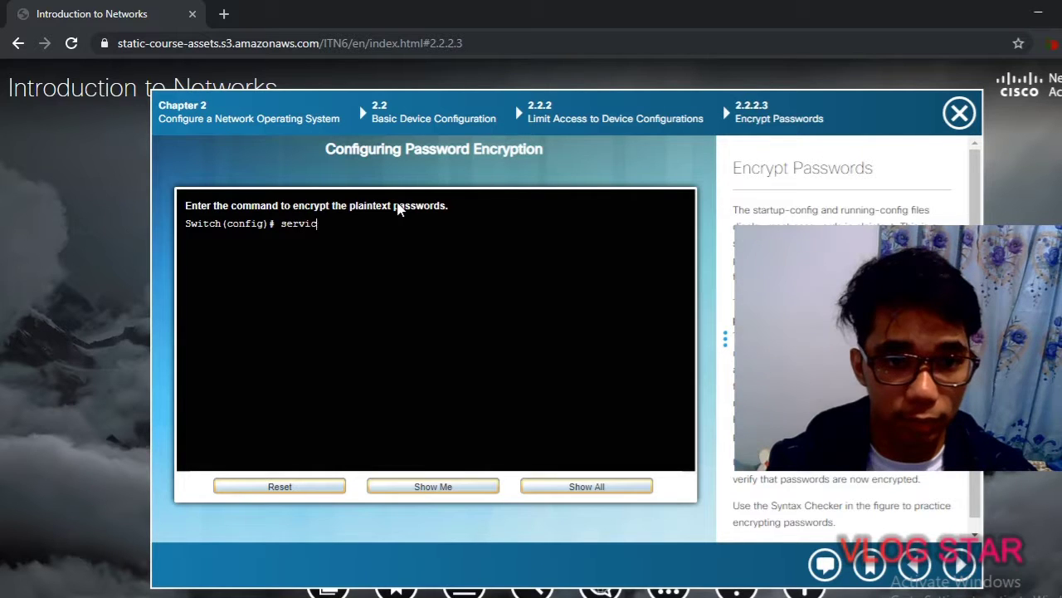
text(-p)
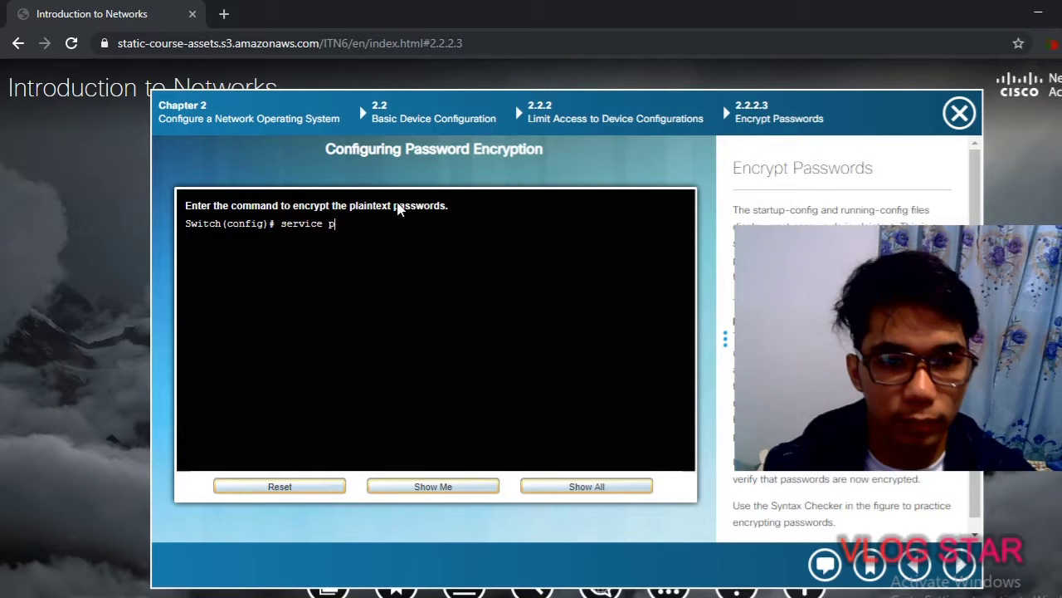
text(assword-encryptin)
key(Return)
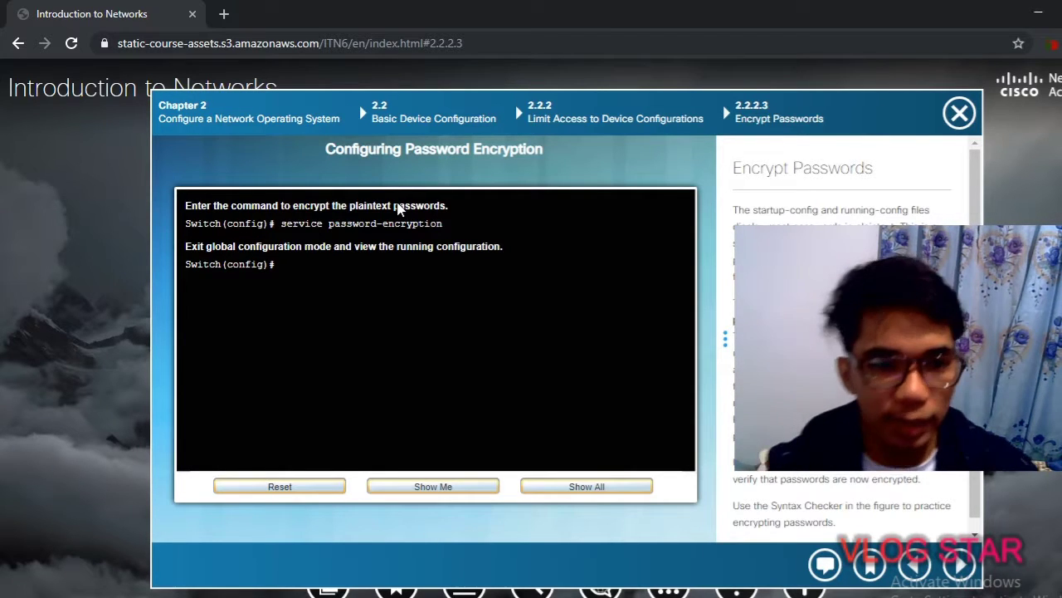
Exit configuration mode and display the configuration with show running-config
text(exit)
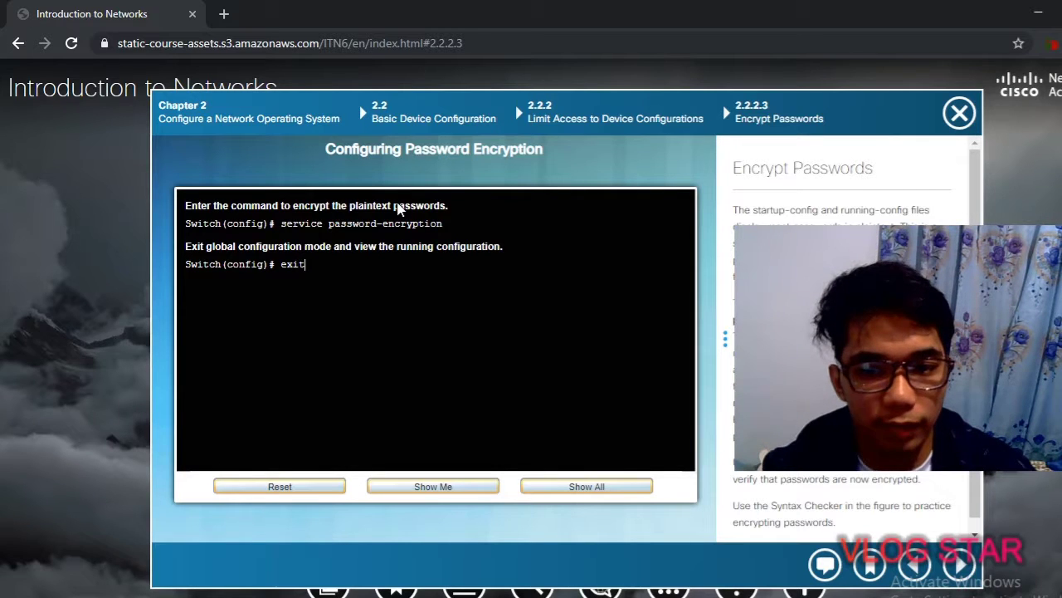
key(Return)
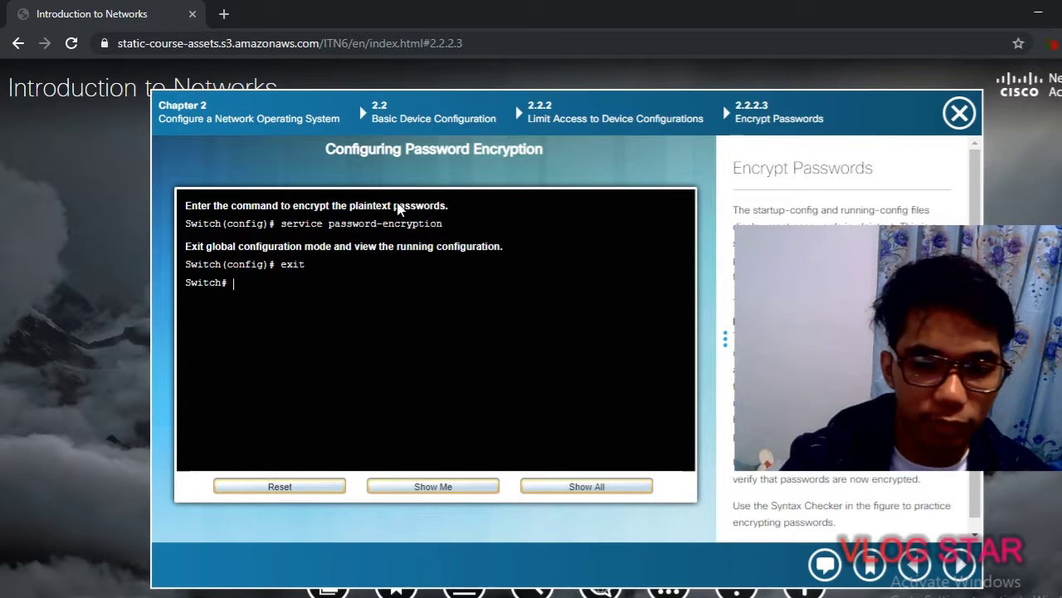
text(show r)
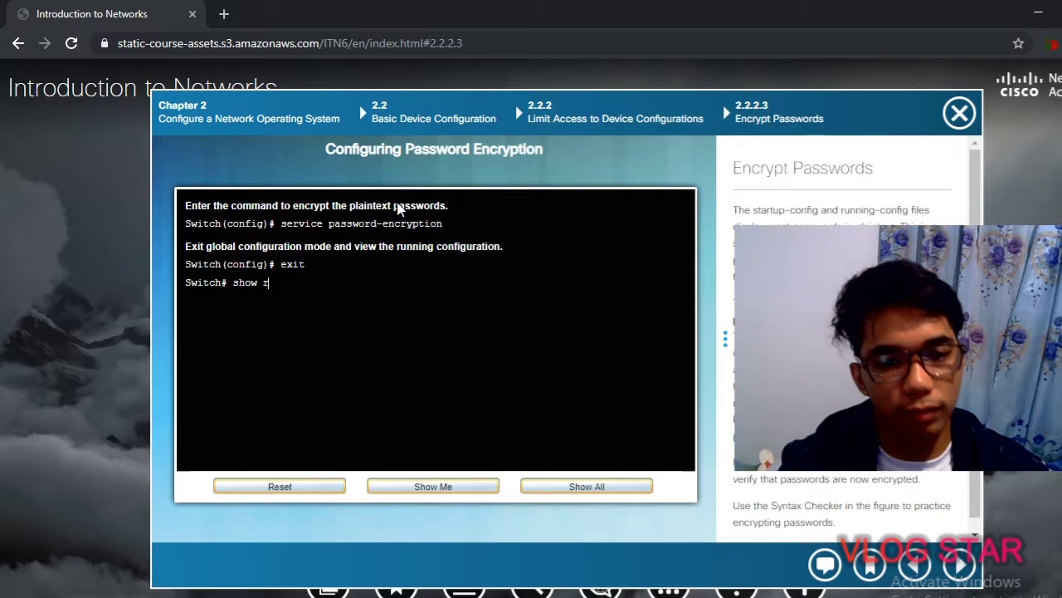
text(unning-)
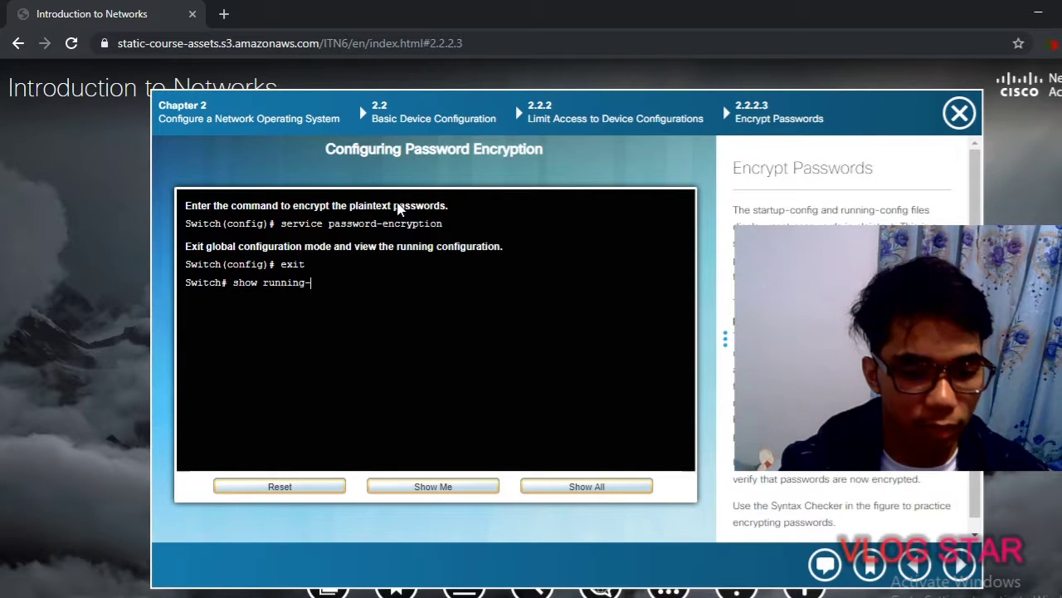
text(config)
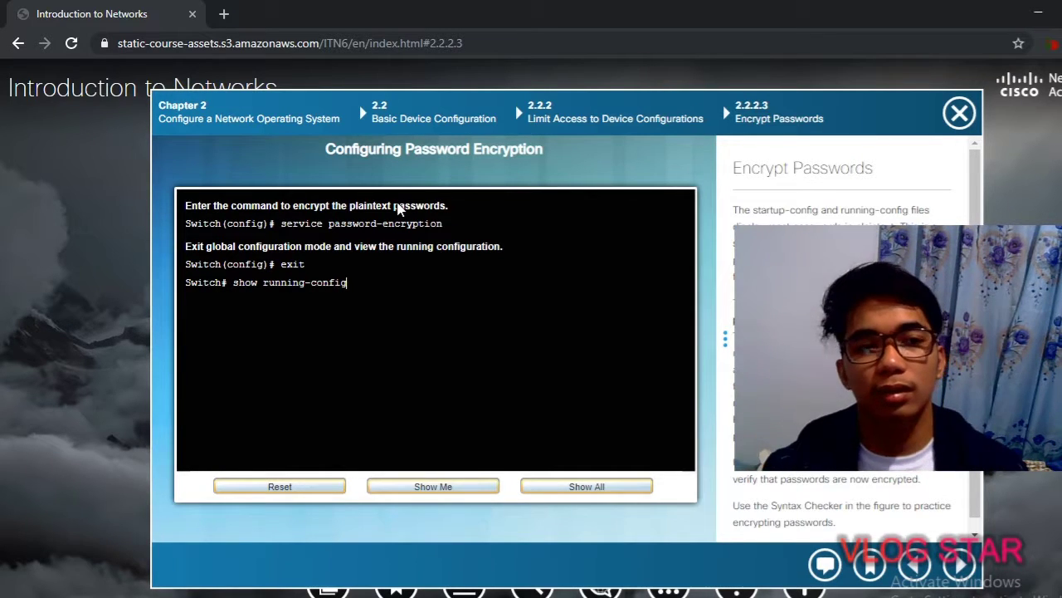
key(Return)
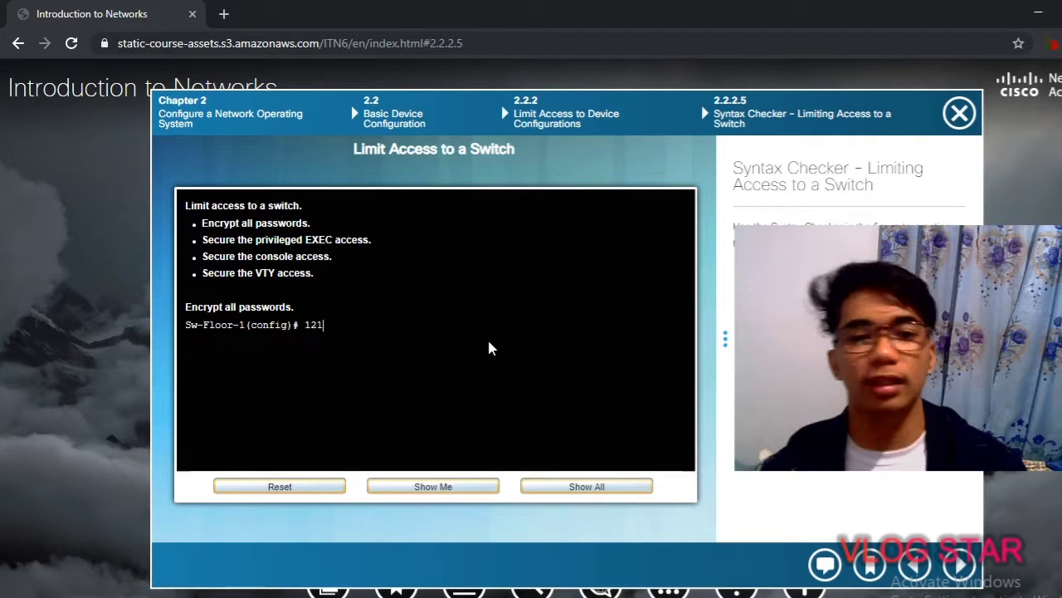
Clear the stray 121 and enable service password-encryption on Sw-Floor-1
key(BackSpace)
key(BackSpace)
key(BackSpace)
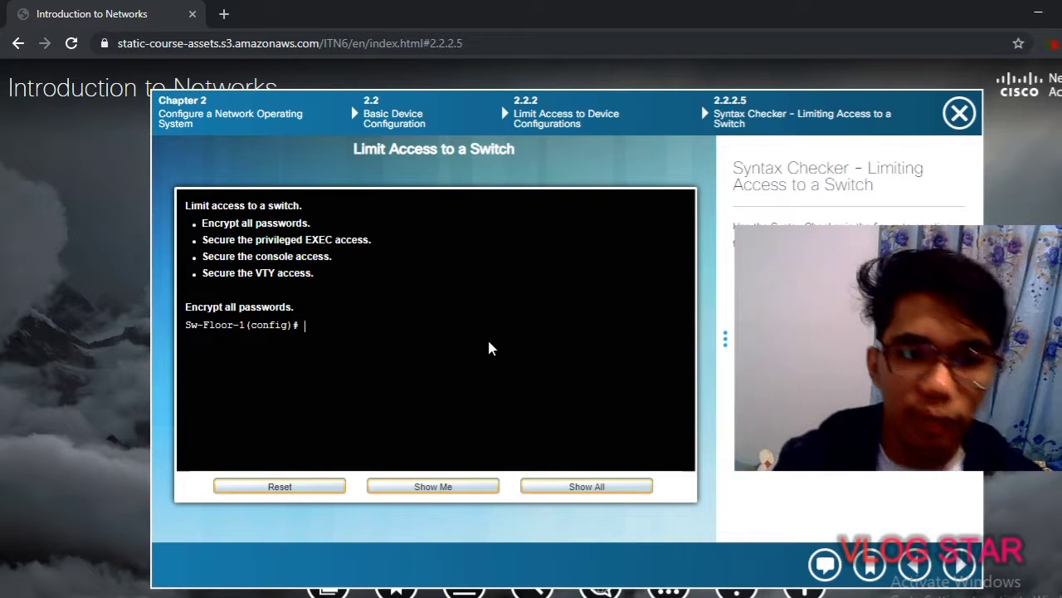
text(password)
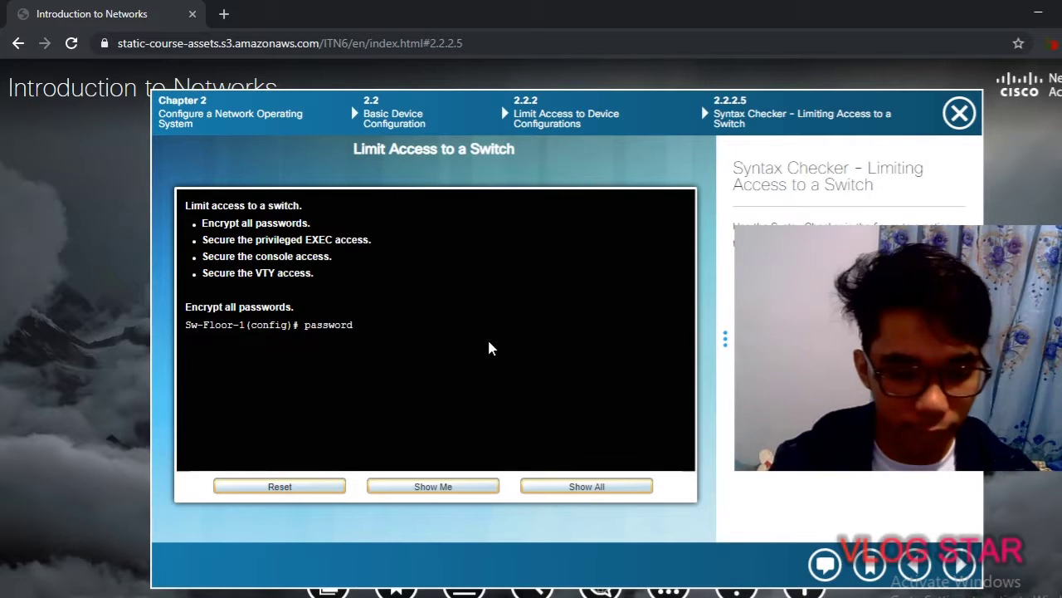
key(BackSpace)
key(BackSpace)
key(BackSpace)
key(BackSpace)
key(BackSpace)
key(BackSpace)
key(BackSpace)
key(BackSpace)
text(service pas)
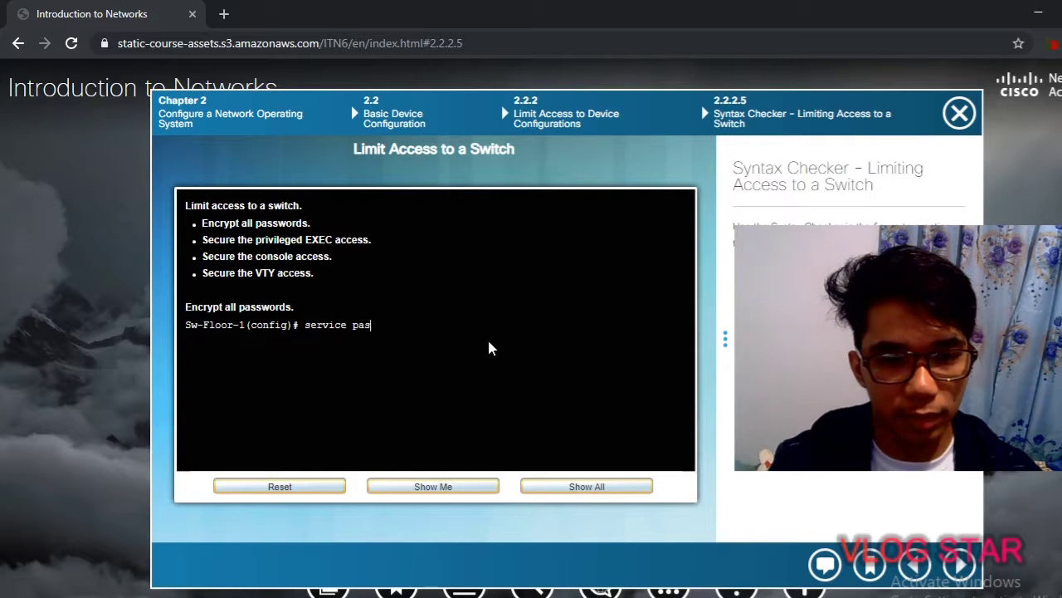
text(sword-e)
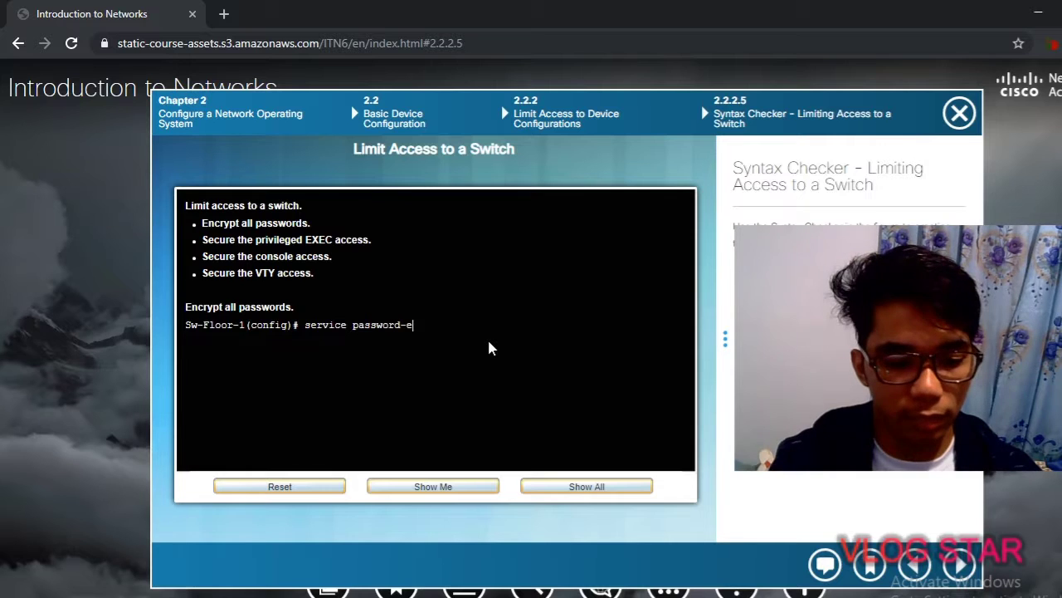
text(ncryption)
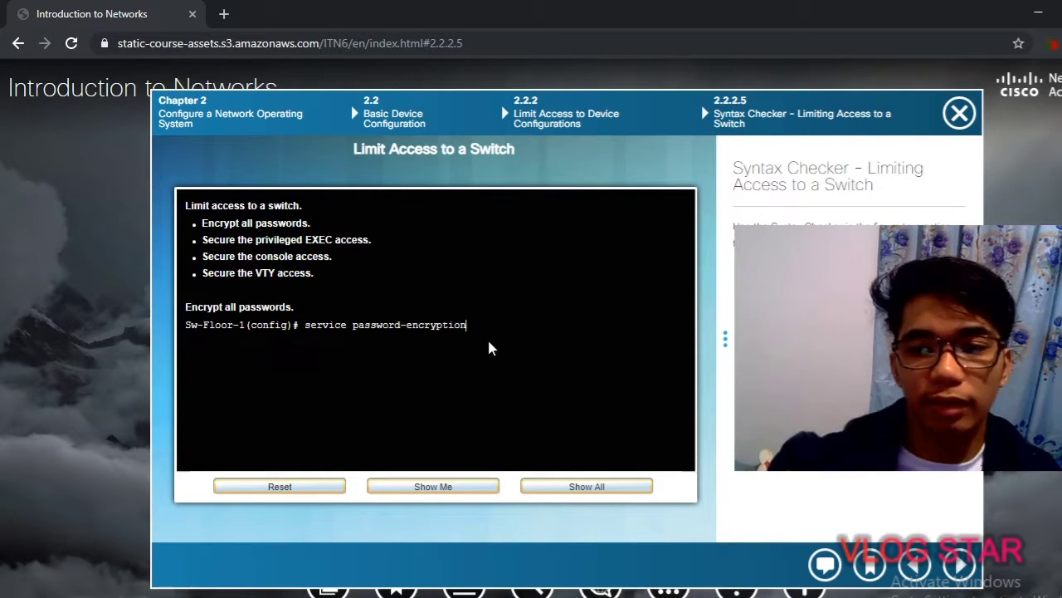
key(Return)
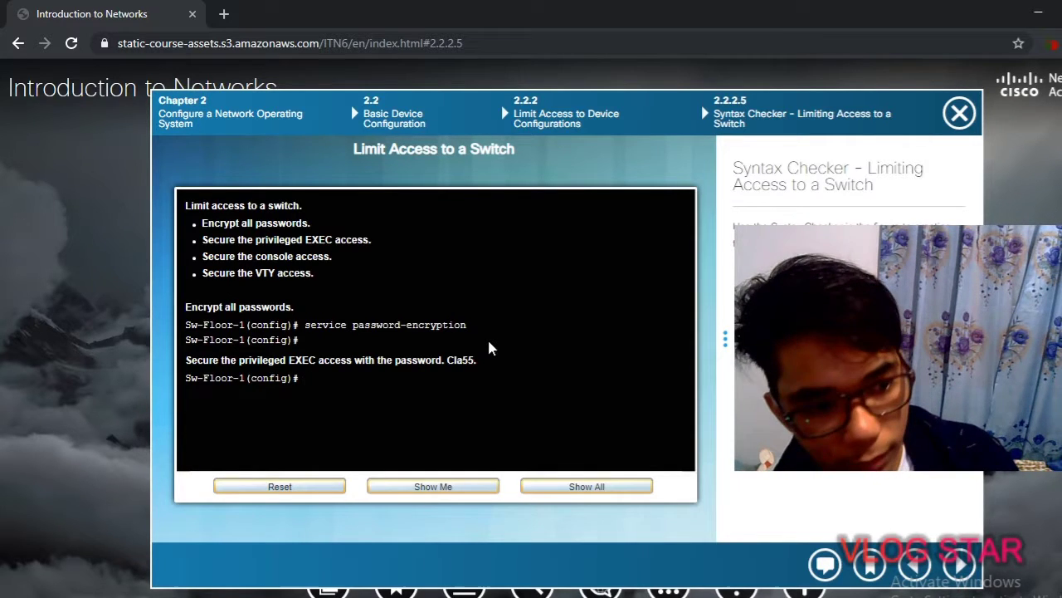
Set the enable secret for privileged EXEC mode to the required password
text(enable)
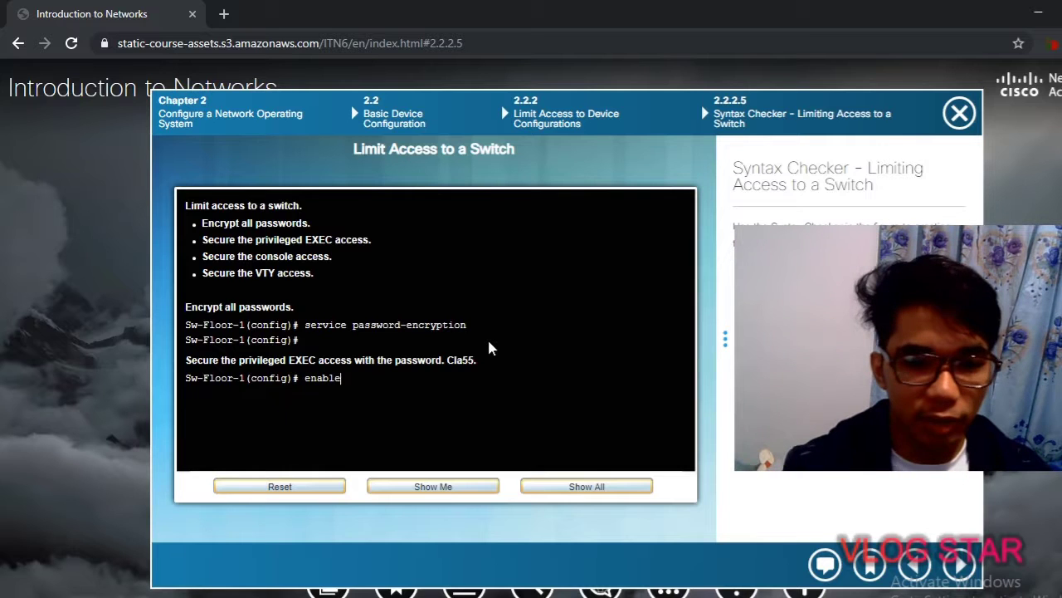
text( secret)
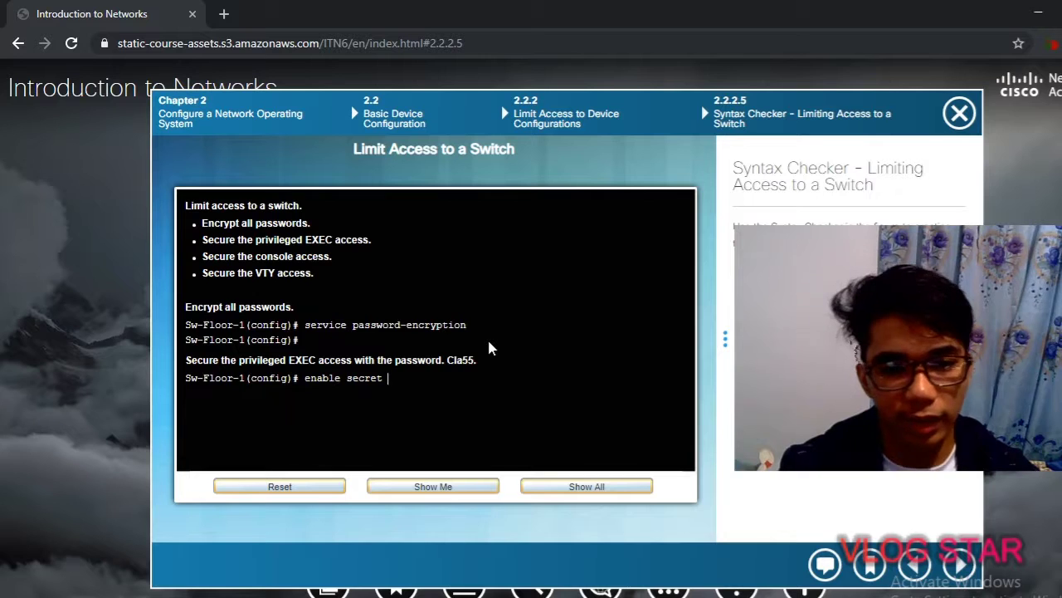
text(Cl)
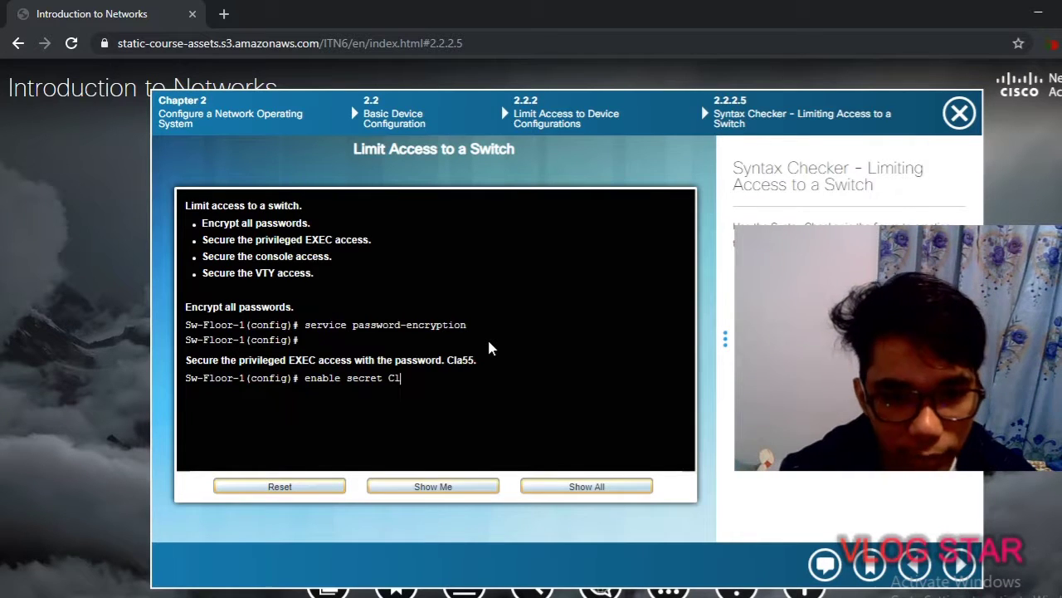
text(a55)
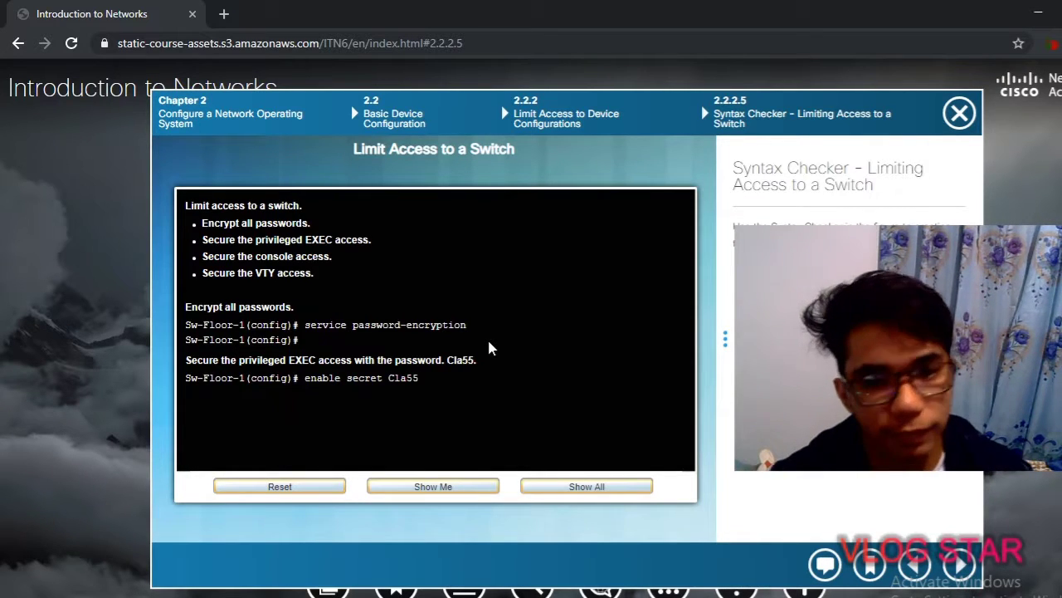
key(Return)
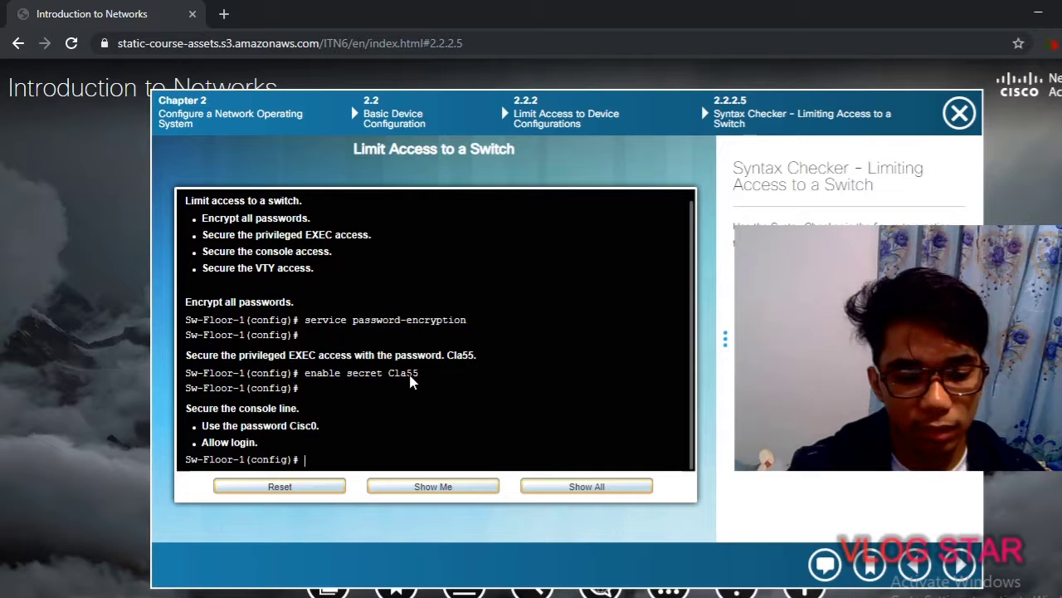
Under line console 0, set the required console password and enable login
text(line)
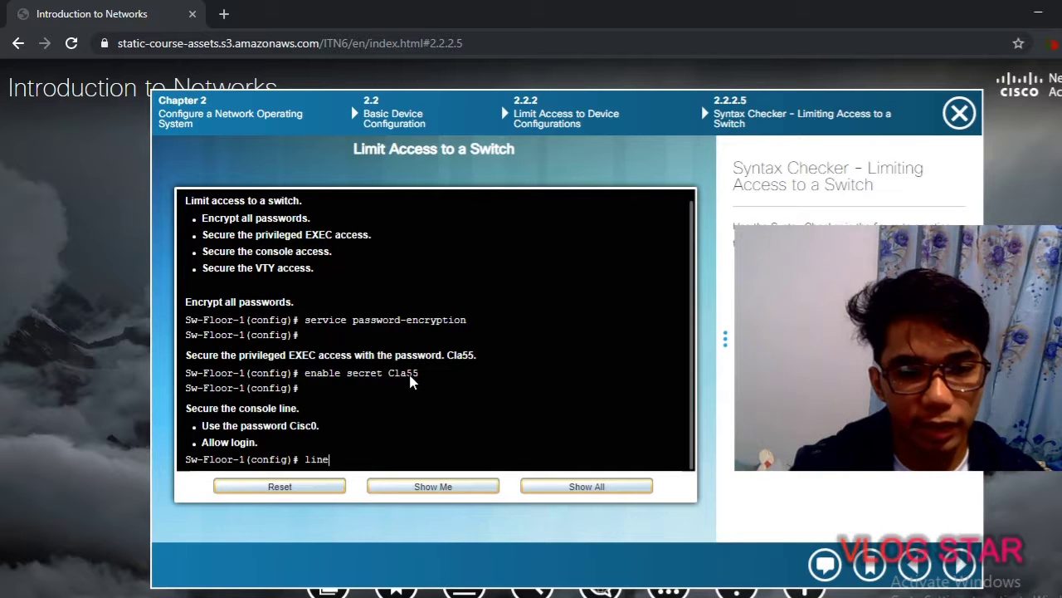
text( console 0)
key(Return)
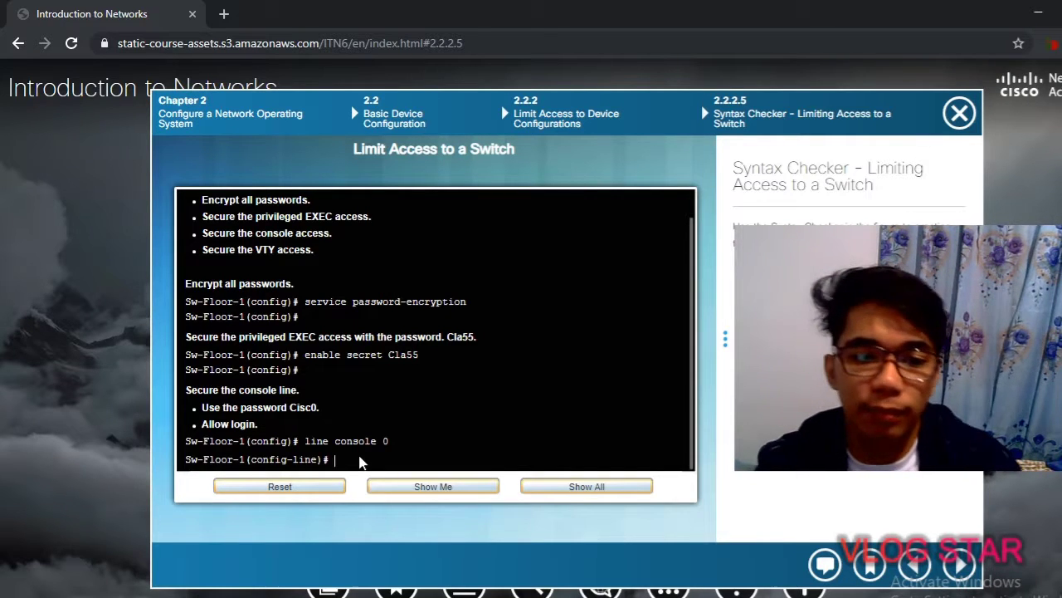
text(pass)
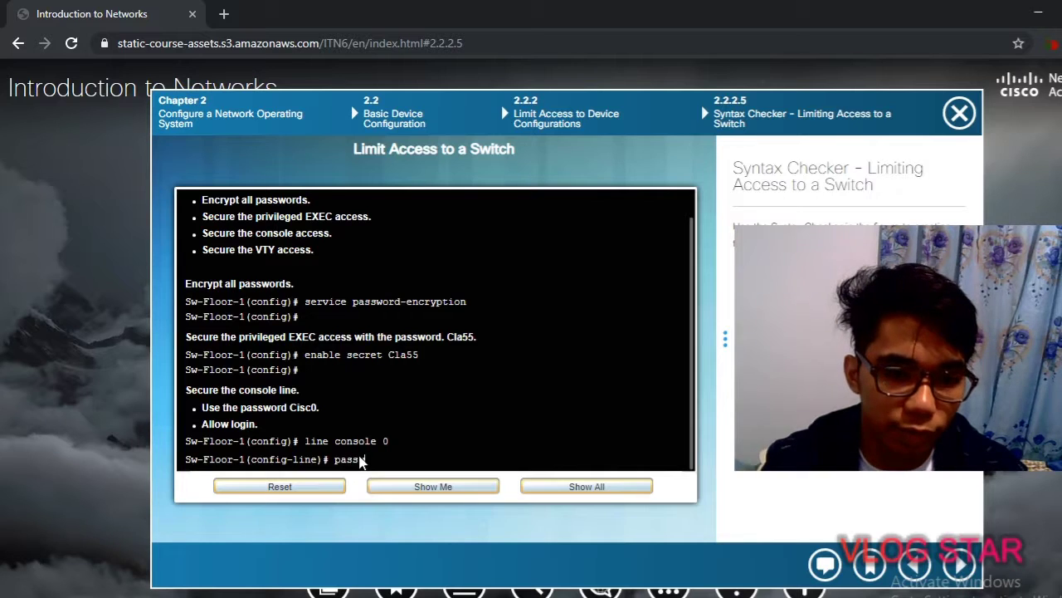
text(word Cisc0)
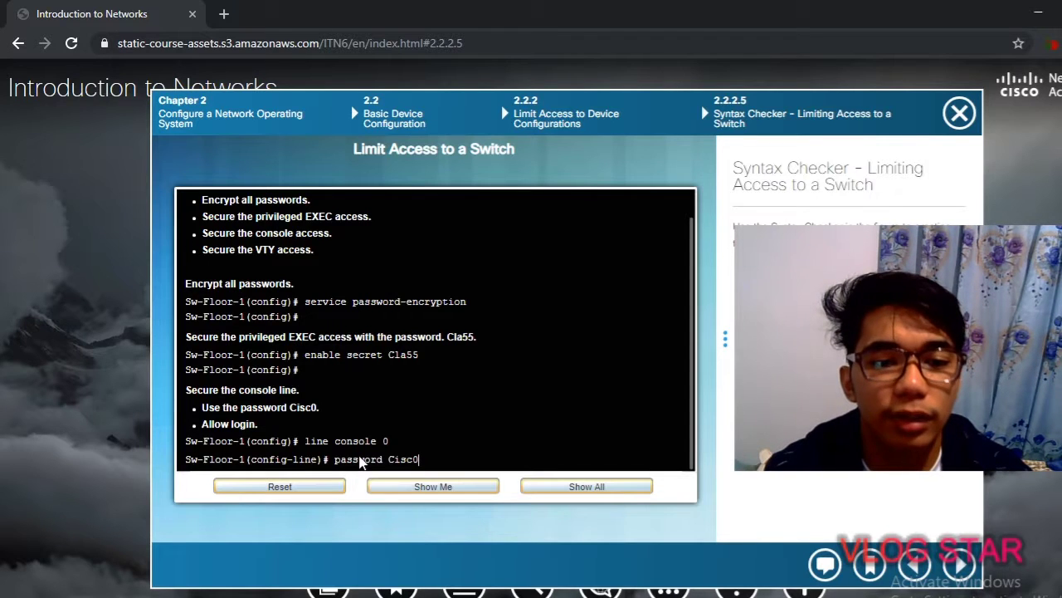
key(Return)
text(login)
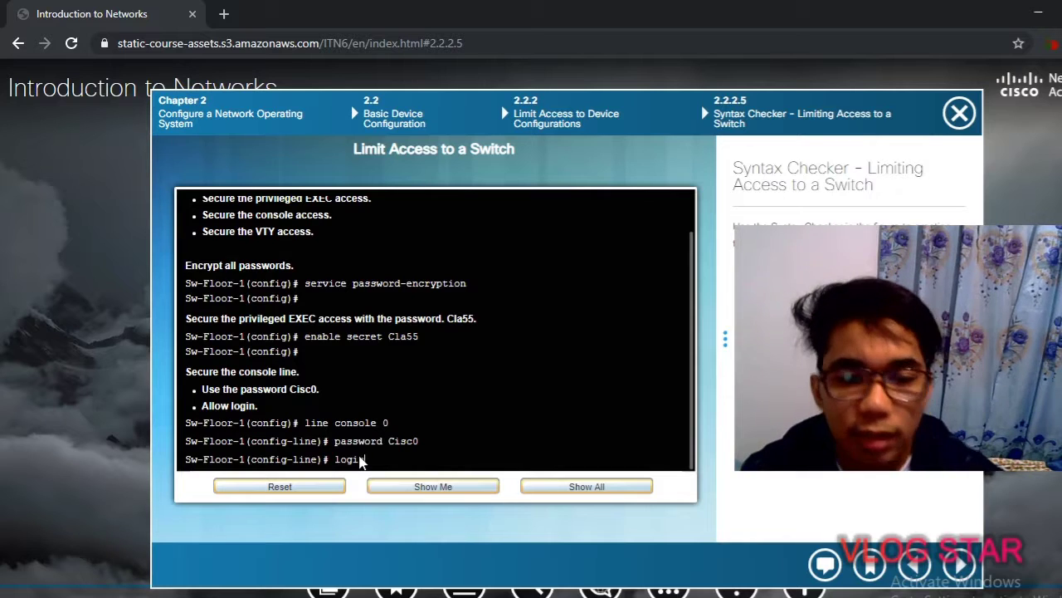
key(Return)
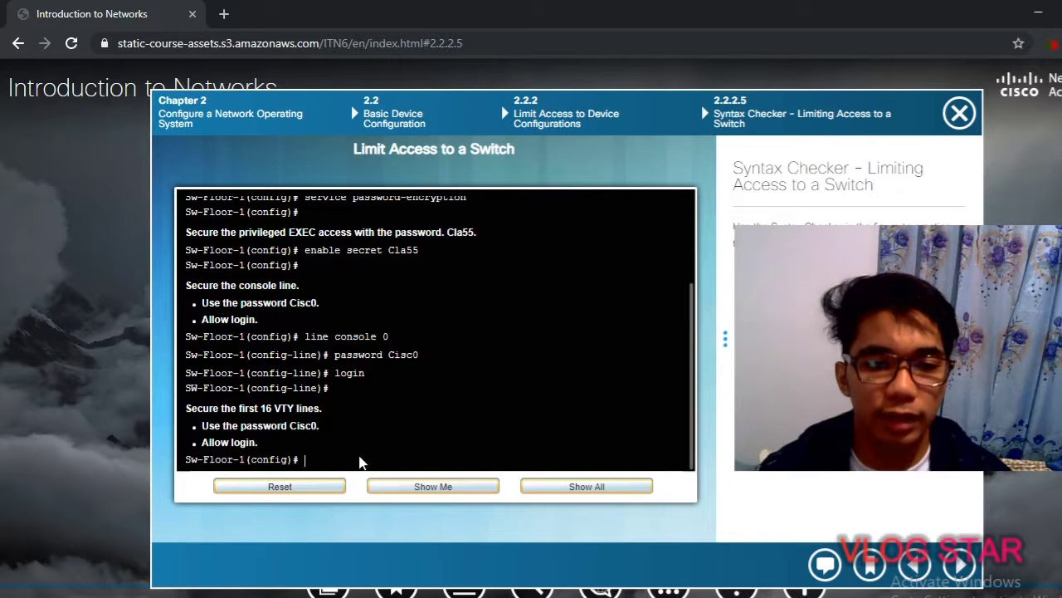
scroll(362, 460, up, 5)
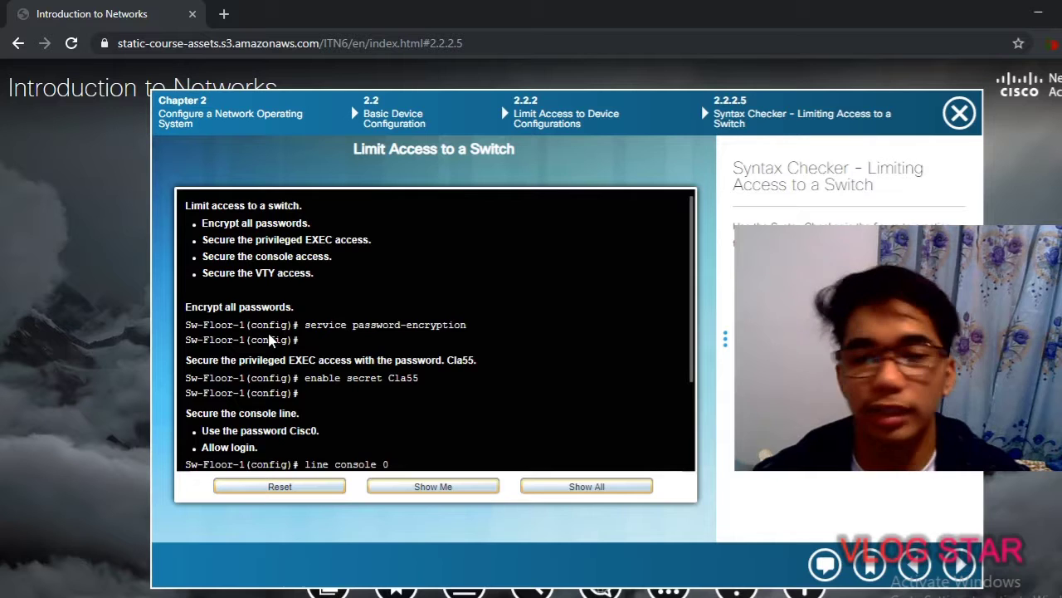
scroll(274, 342, down, 3)
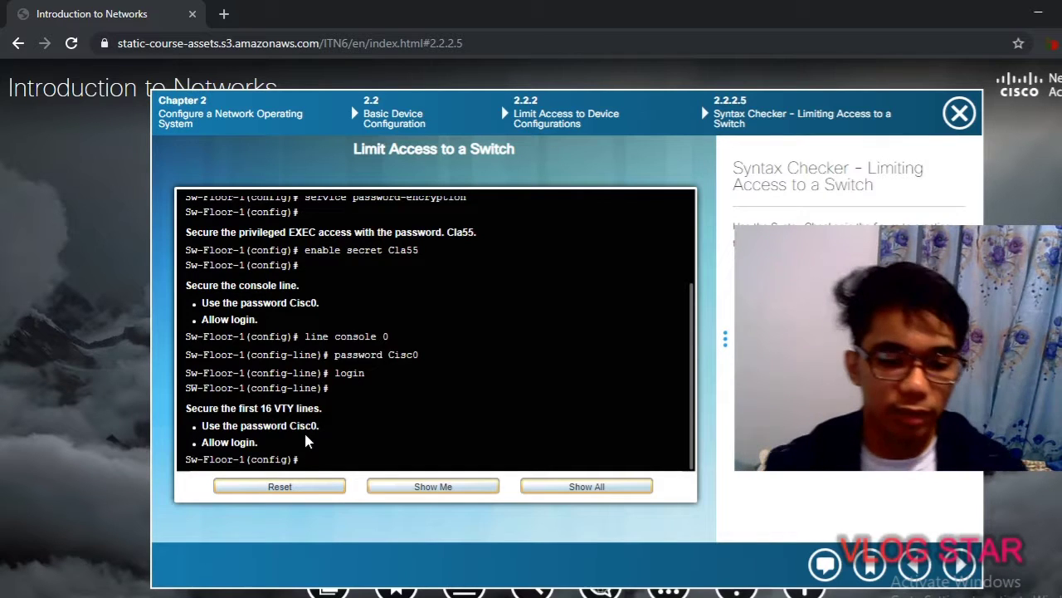
Enter line vty 0 15 configuration, correcting the mistaken interface vty command
key(BackSpace)
key(BackSpace)
text(interface )
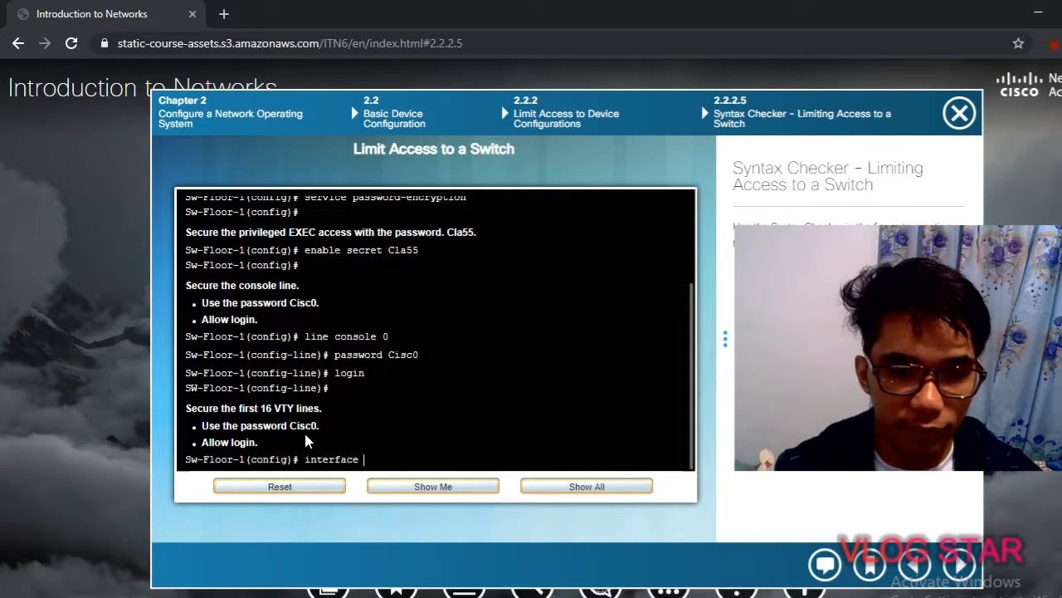
text(vty )
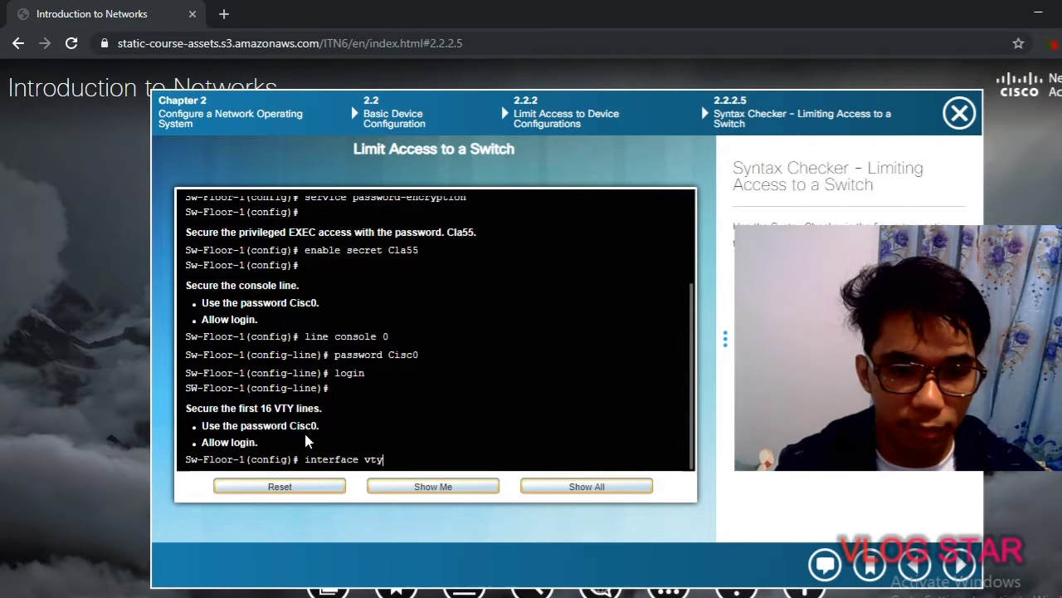
text(0 15)
key(Return)
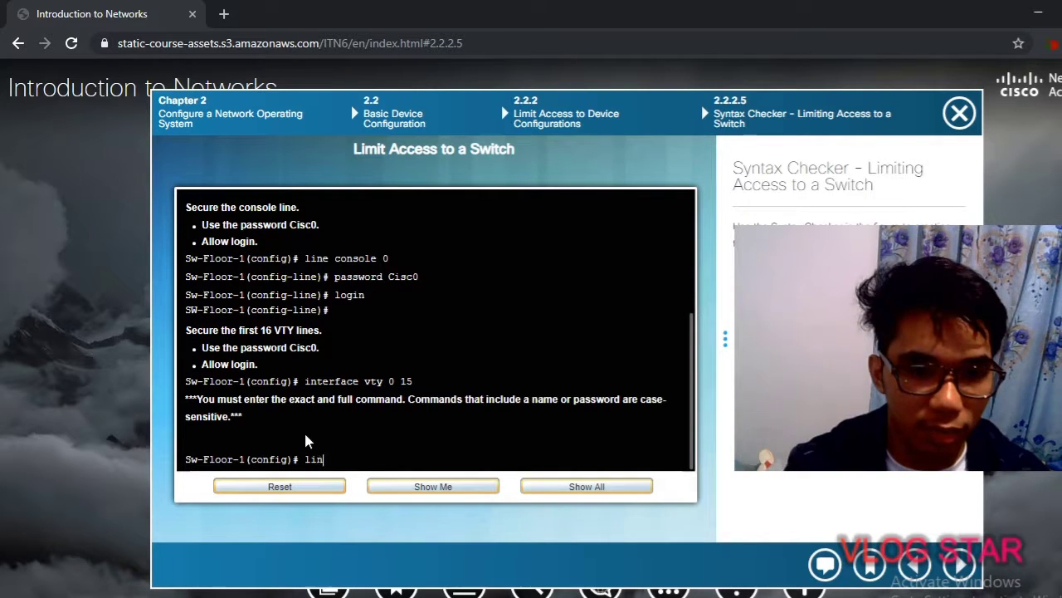
text(line)
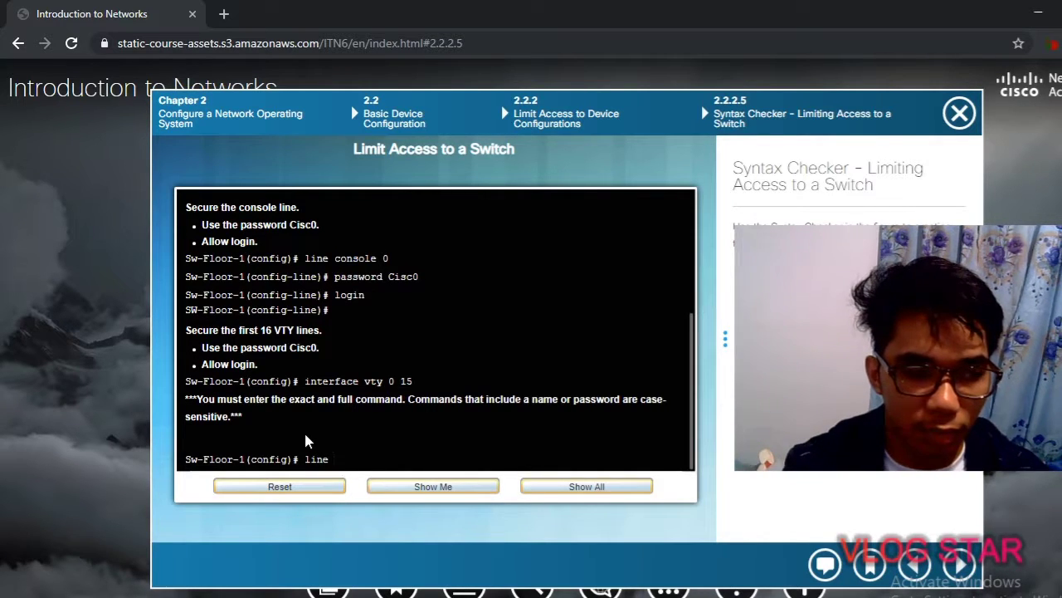
text(  vty)
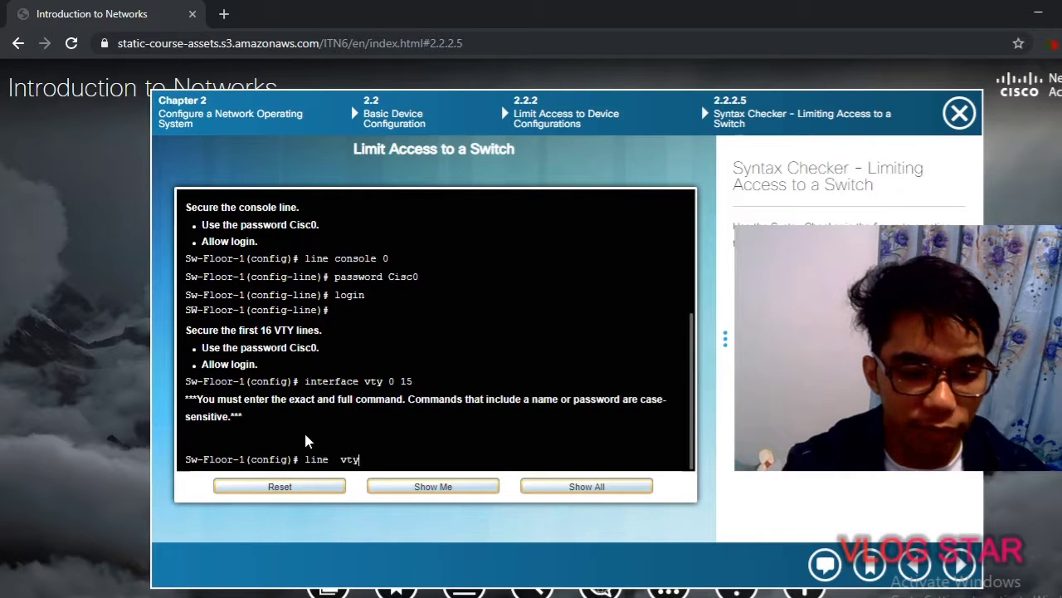
text( 0 15)
key(Return)
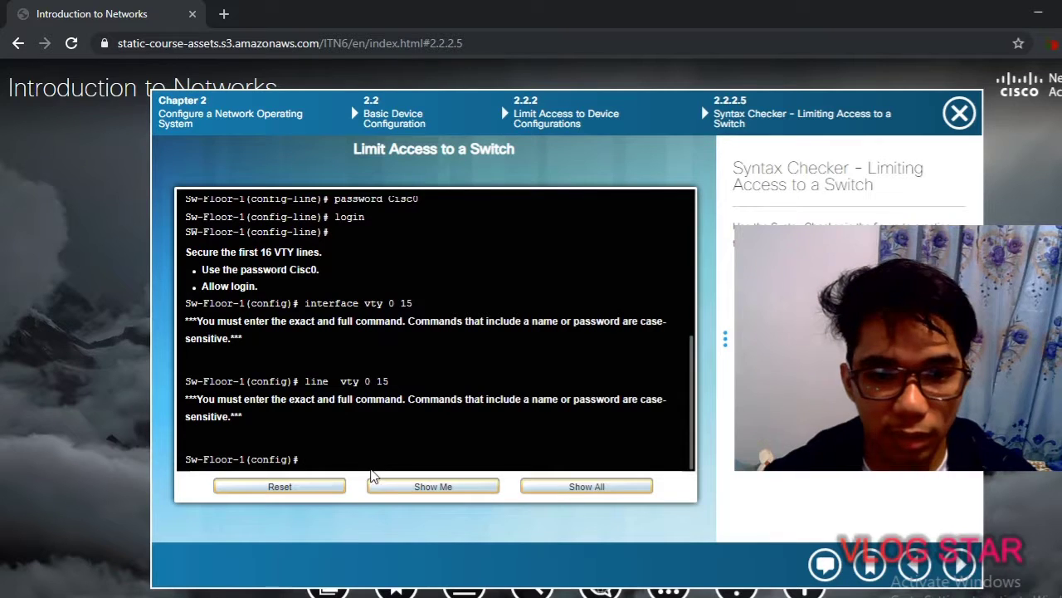
click(393, 488)
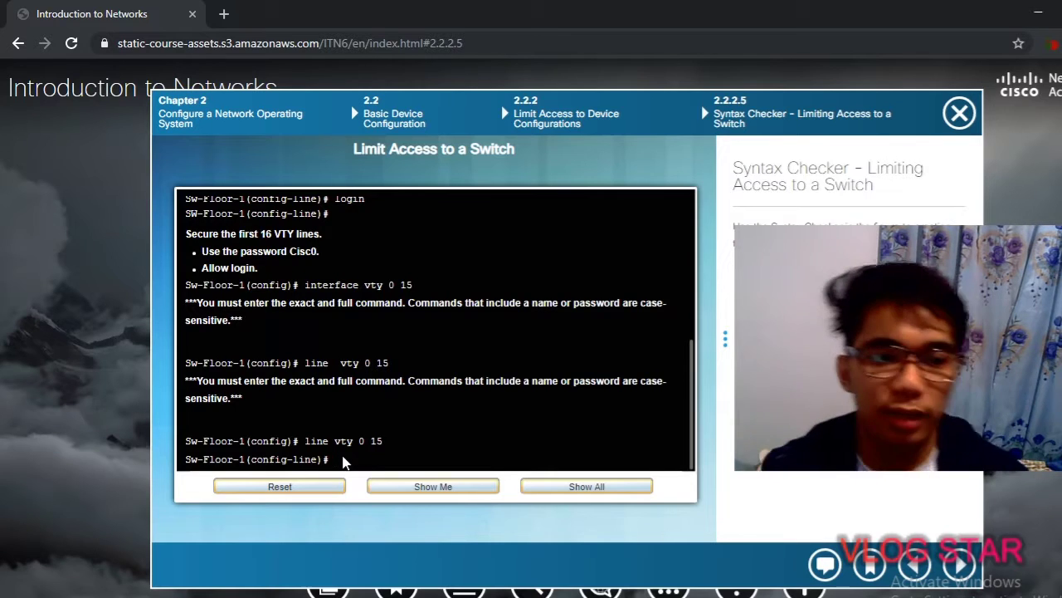
Set the required password on the VTY lines and enable login
text(passwo)
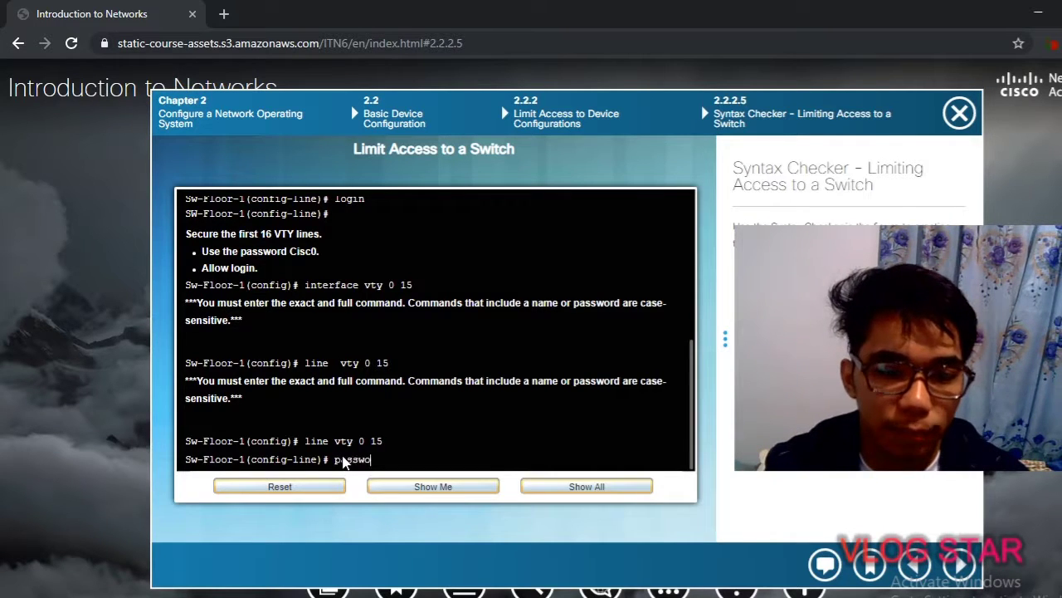
text(rd Cisc0)
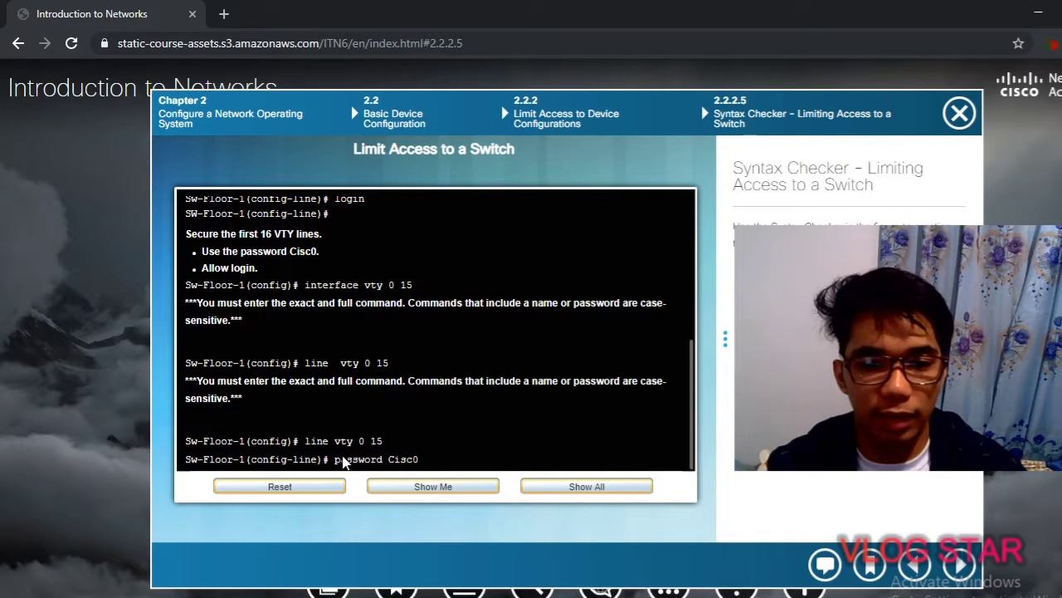
key(Return)
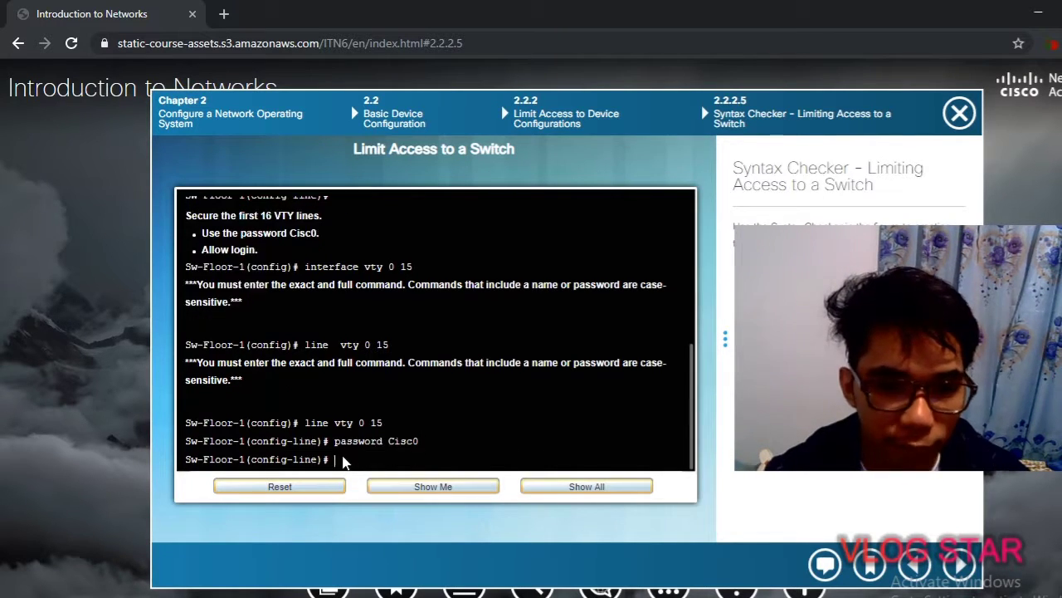
text(login)
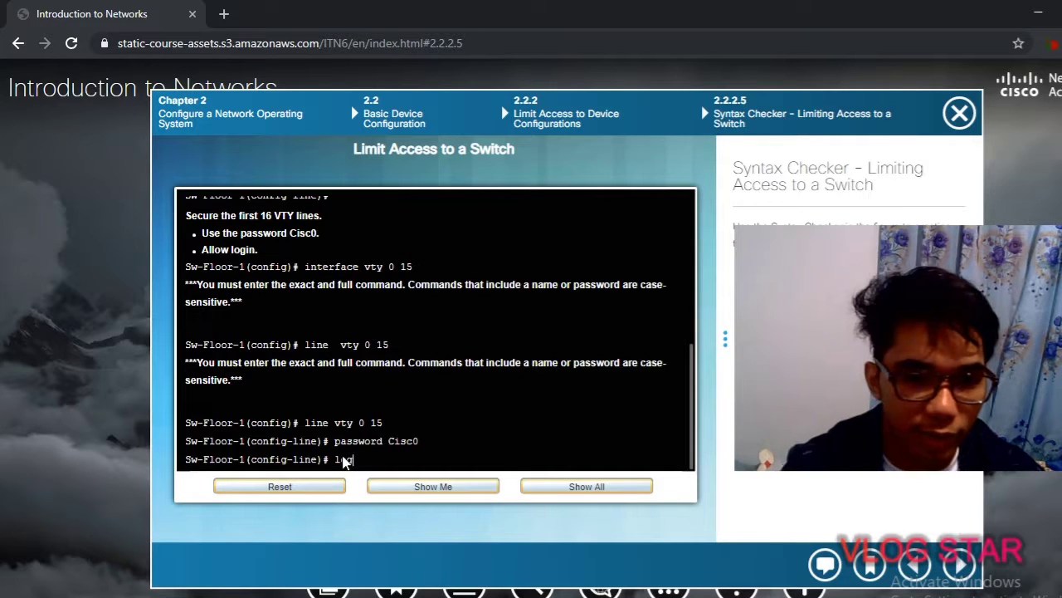
key(Return)
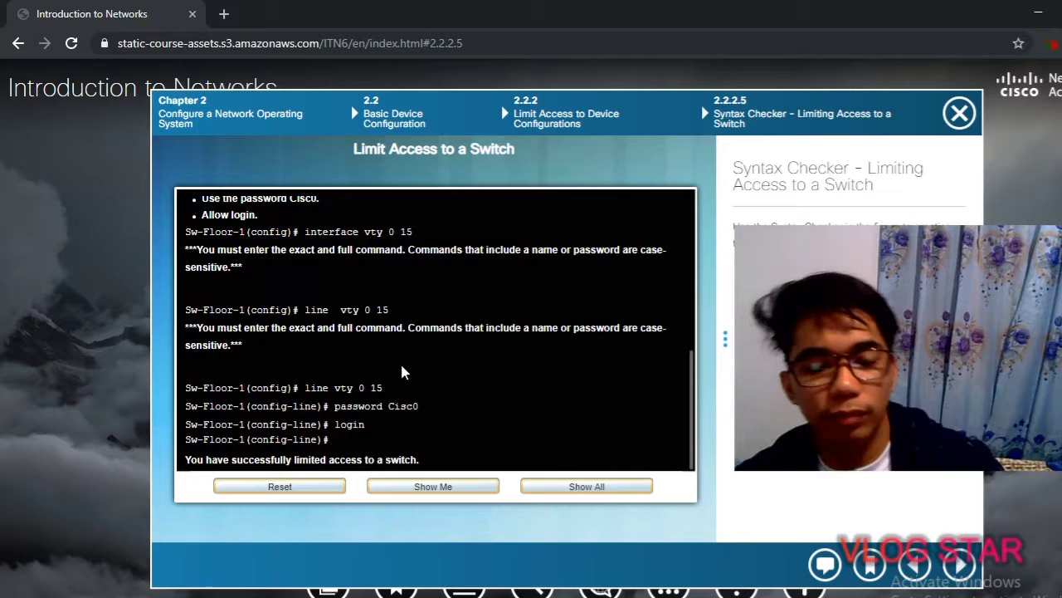
Scroll through the completed terminal output to review the access configuration
scroll(400, 361, up, 5)
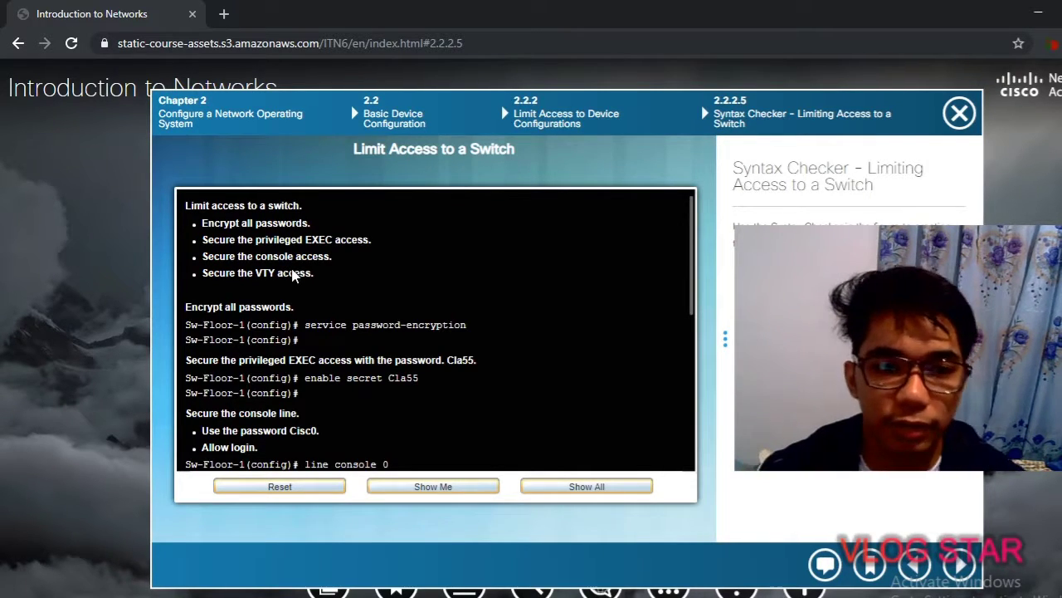
scroll(342, 327, down, 5)
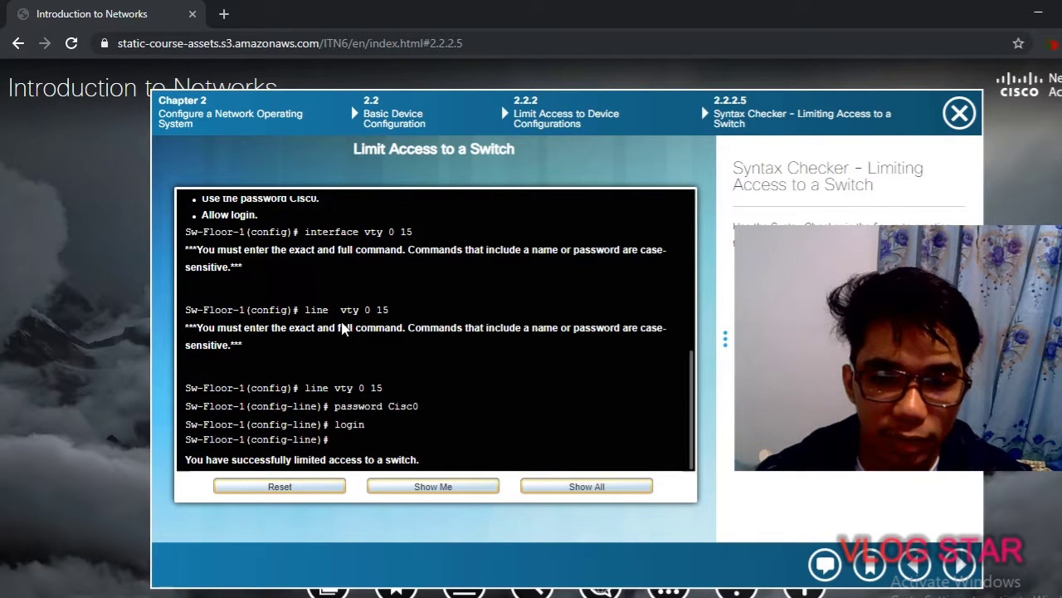
scroll(341, 328, up, 6)
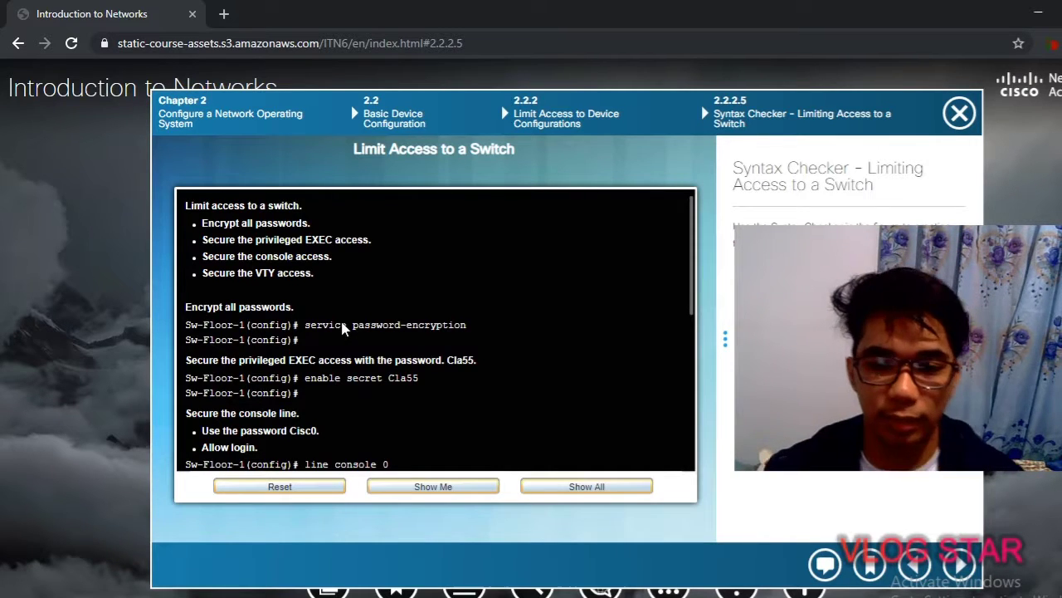
scroll(386, 307, down, 5)
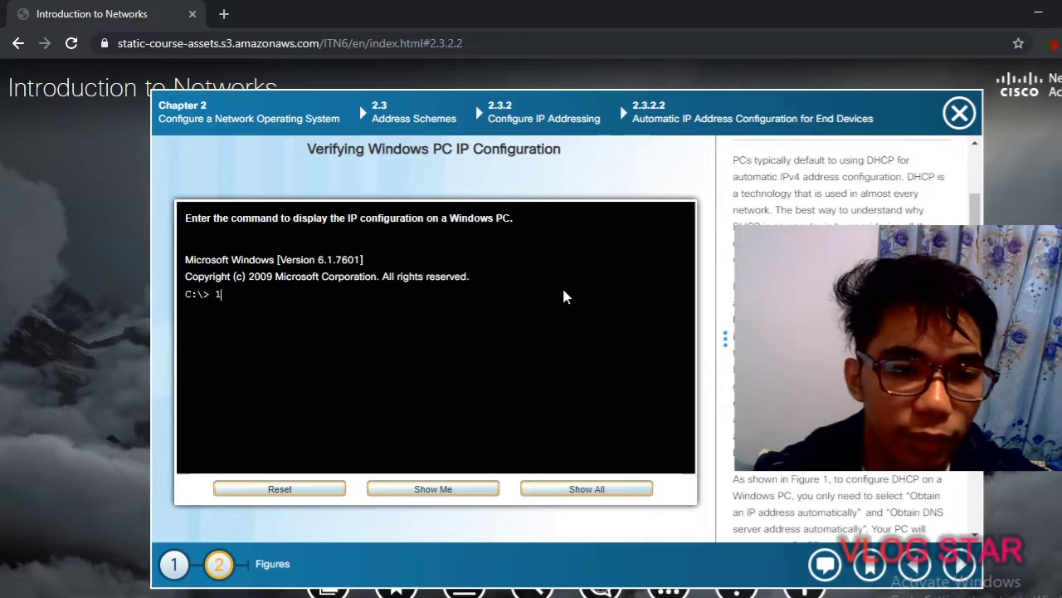
Remove the stray 1 at C:\> and run ipconfig to view the PC's IP settings
key(BackSpace)
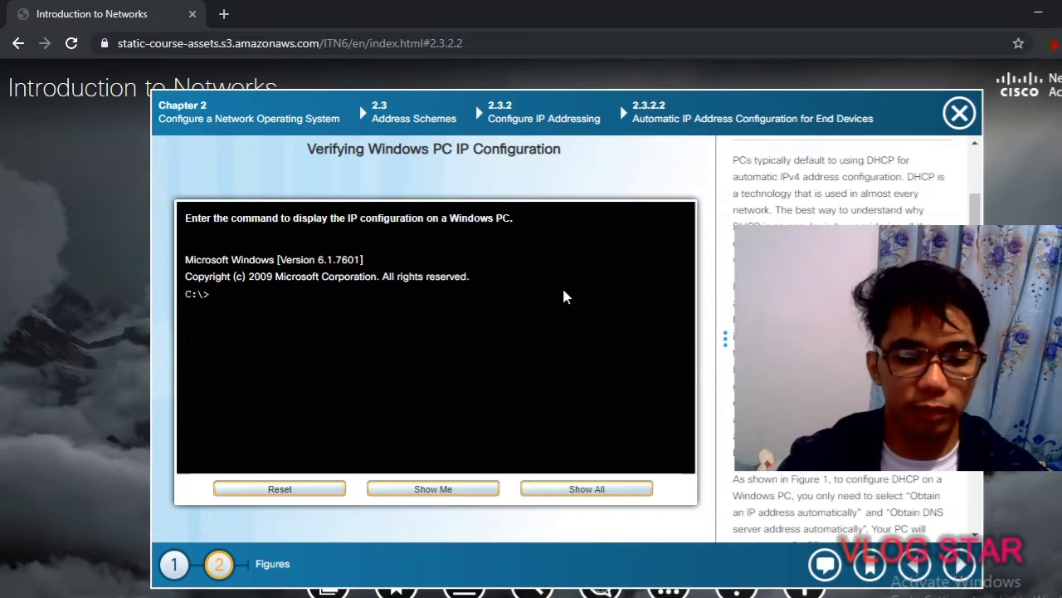
text(ipc)
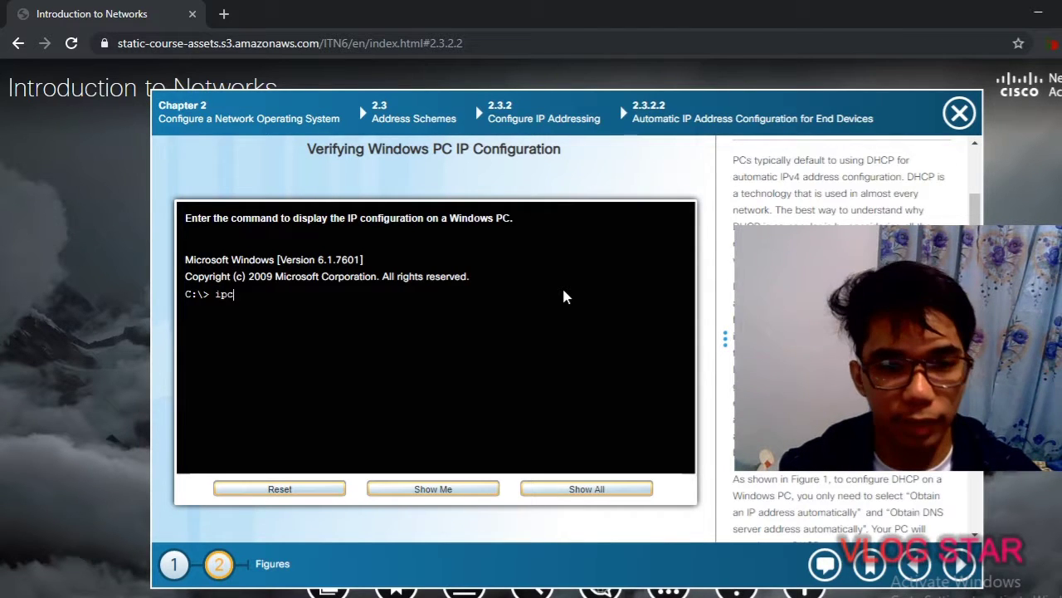
text(onfig)
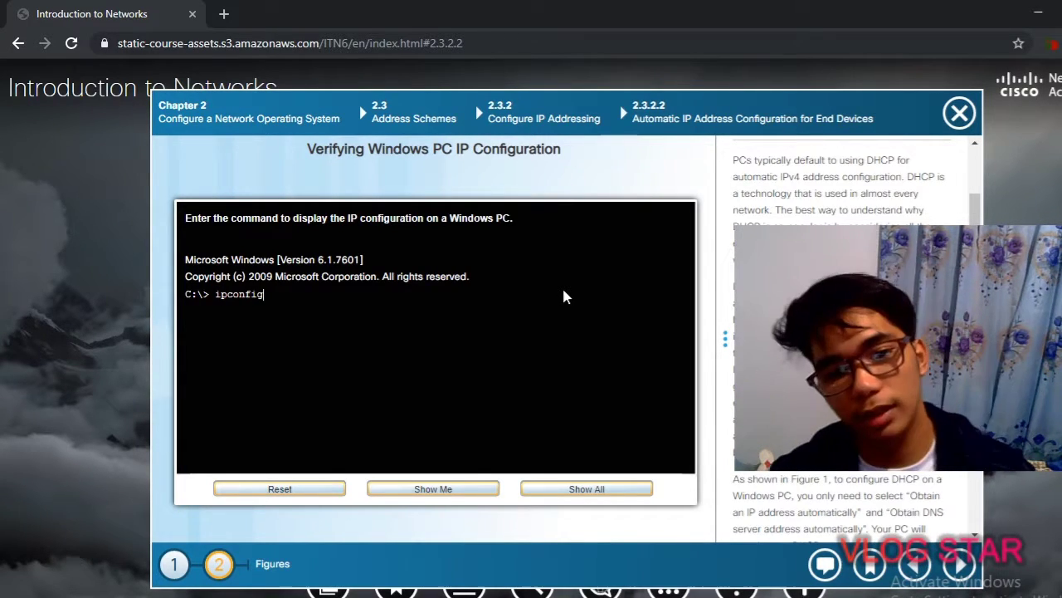
key(Return)
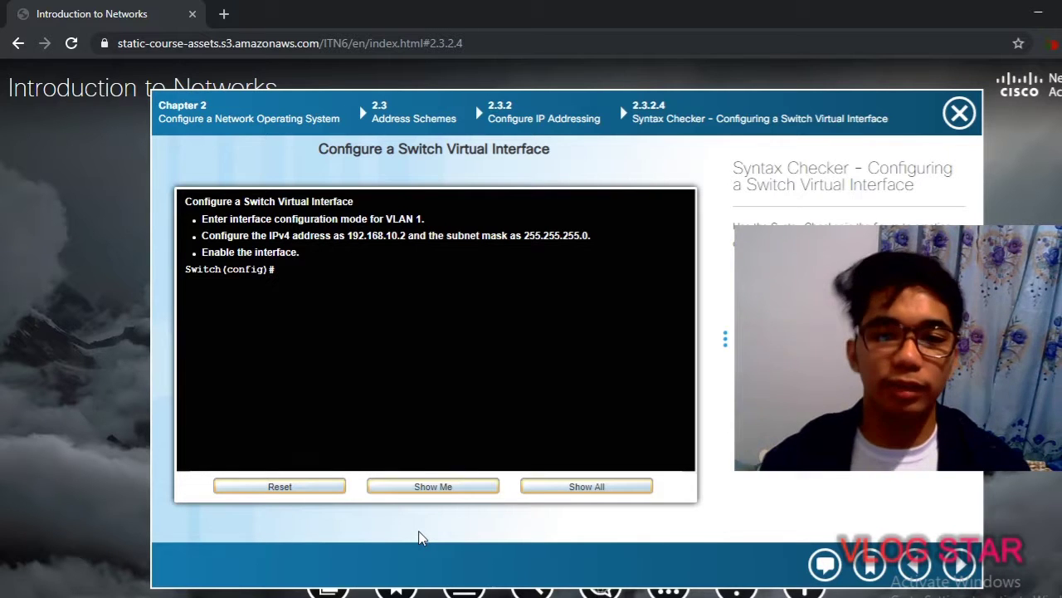
Reset the exercise terminal and enter 'interface vlan 1' at the Switch(config)# prompt
click(279, 489)
text(inte)
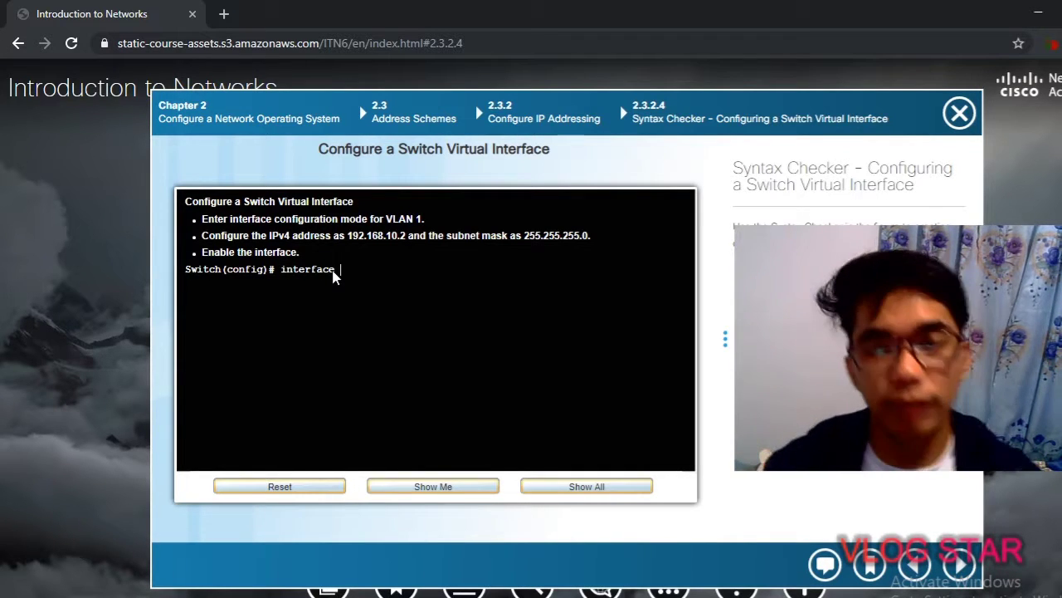
text(rface )
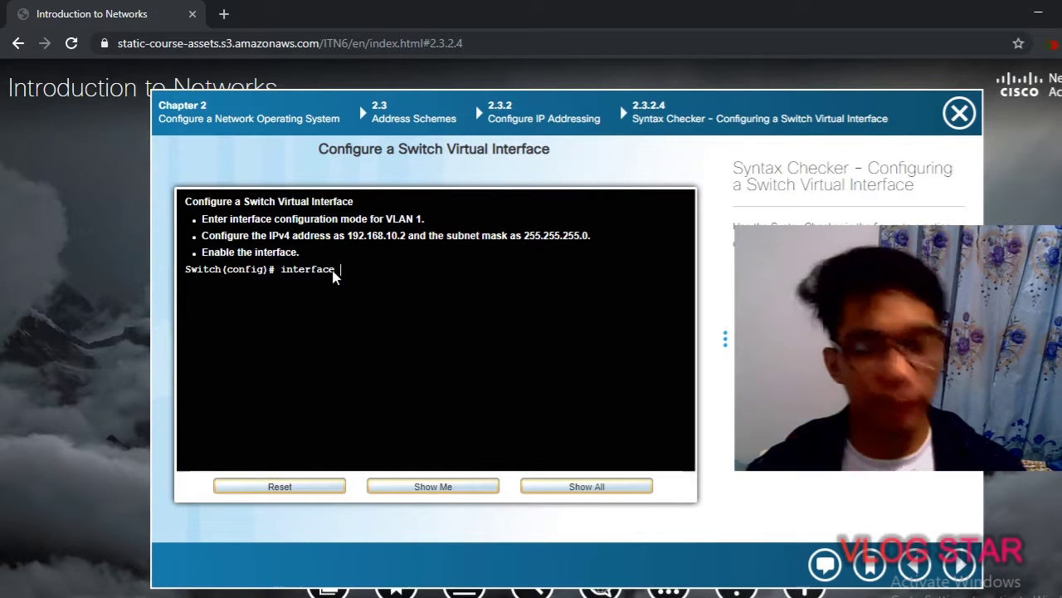
text(vlan 1)
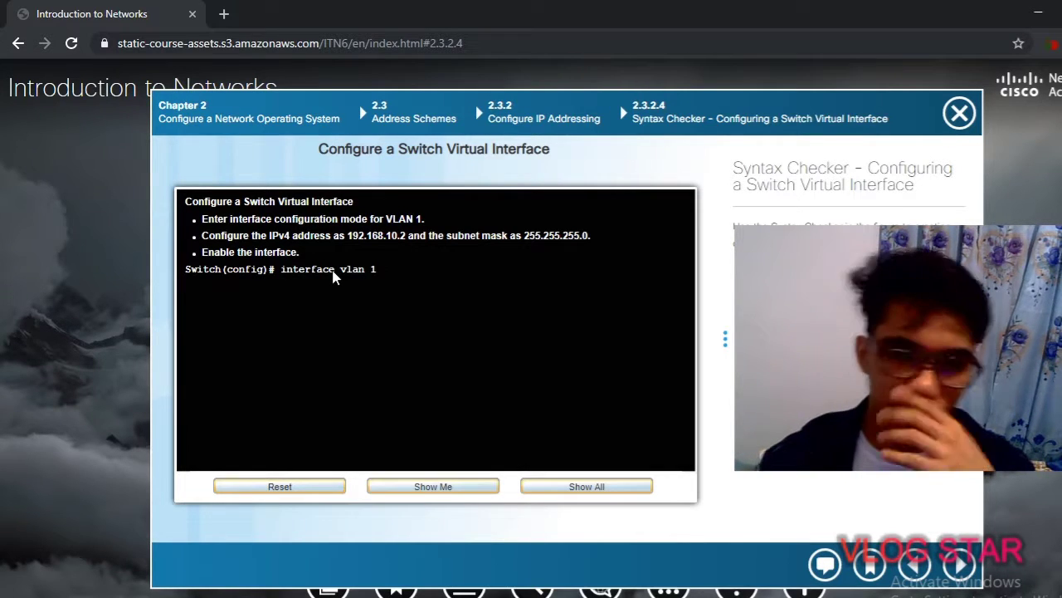
key(Return)
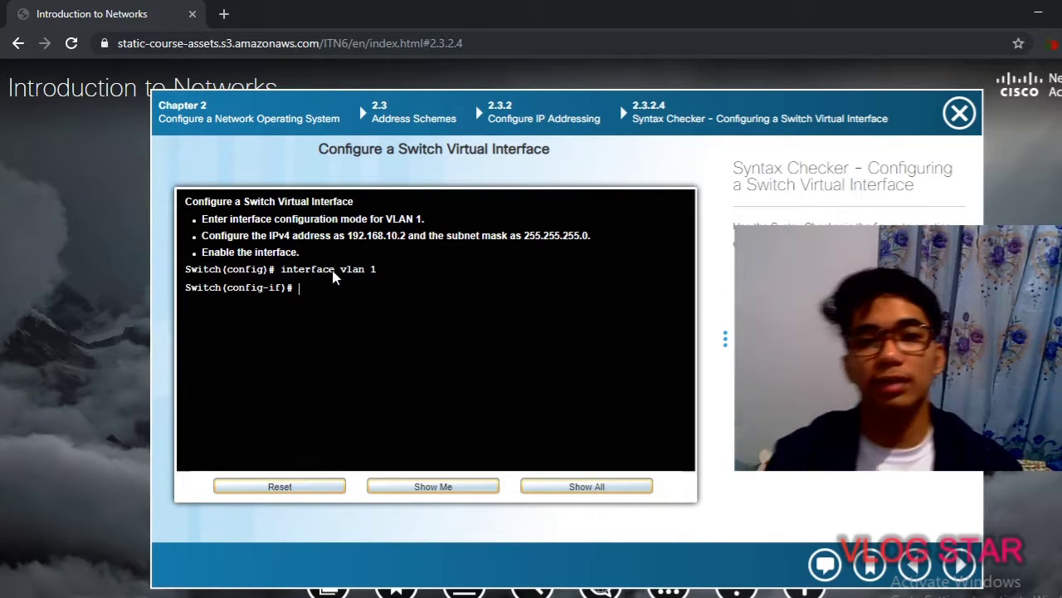
Assign VLAN 1 IP address 192.168.10.2 with mask 255.255.255.0, then enable it with 'no shutdown'
text(ip)
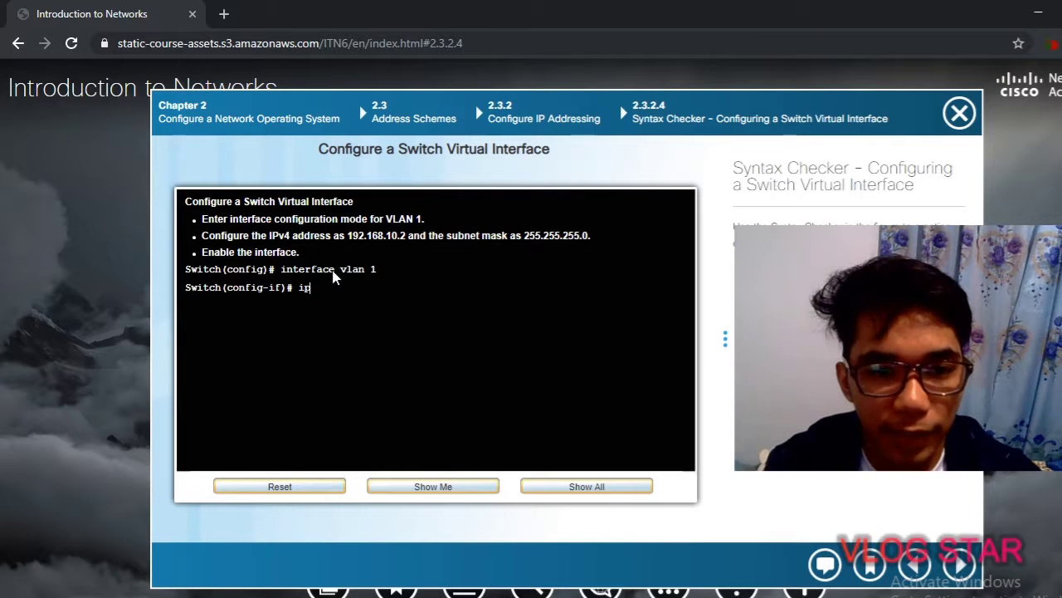
text( address)
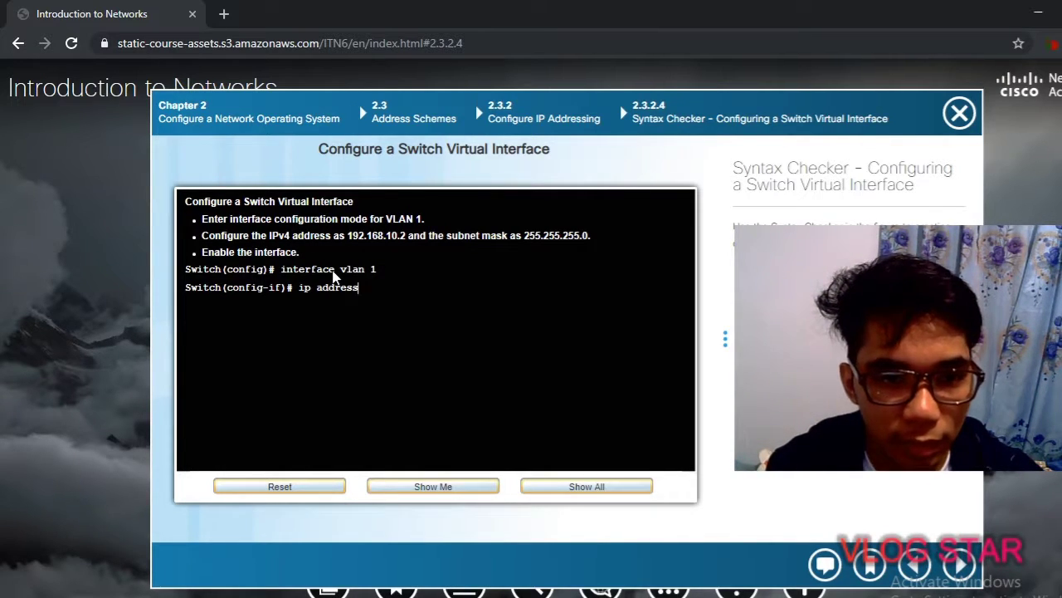
text( 19)
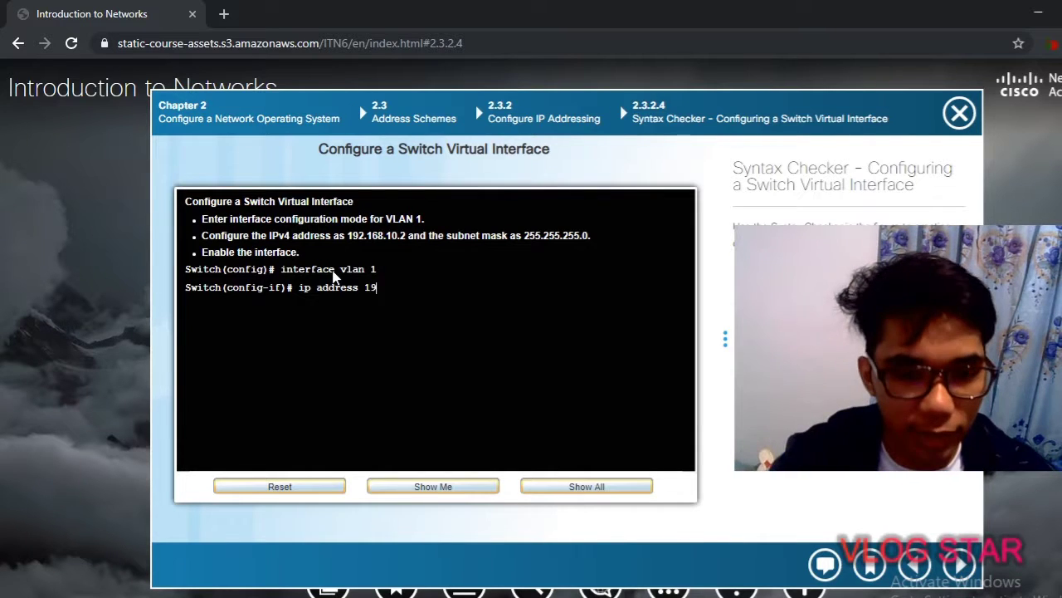
text(2.168)
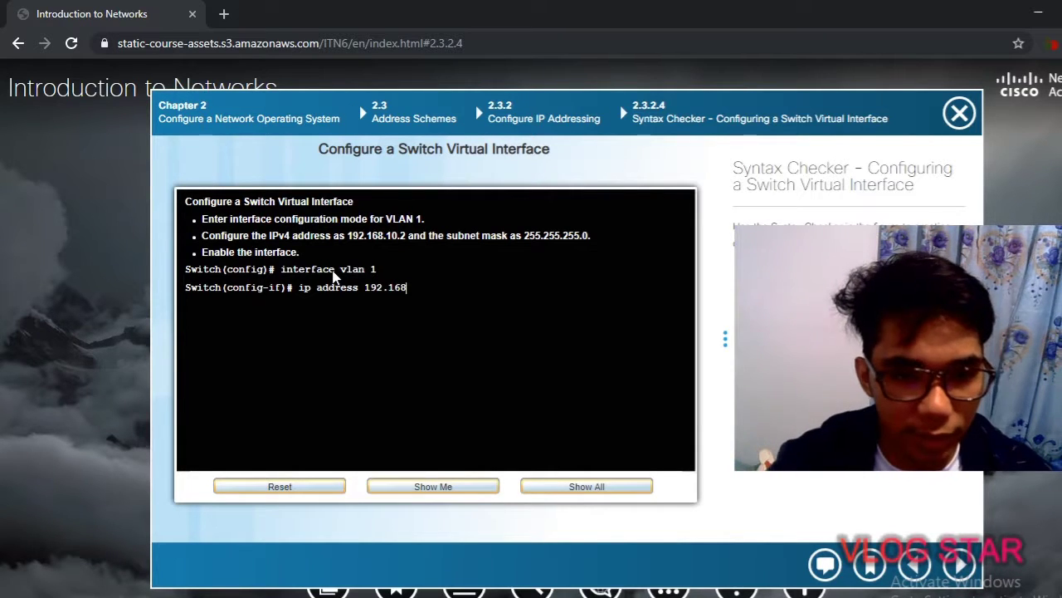
text(.10.2)
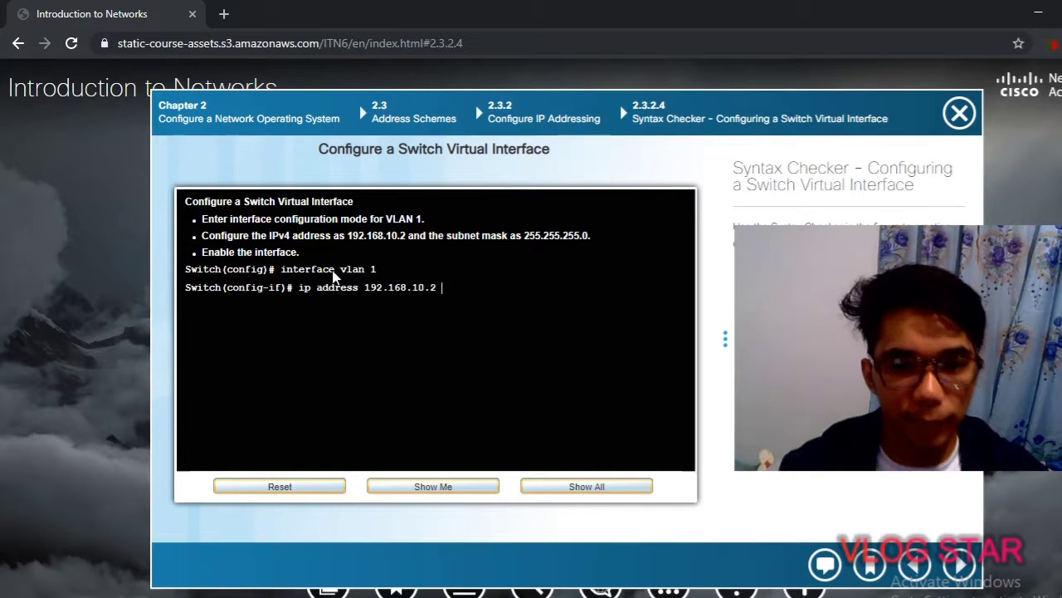
text(255.)
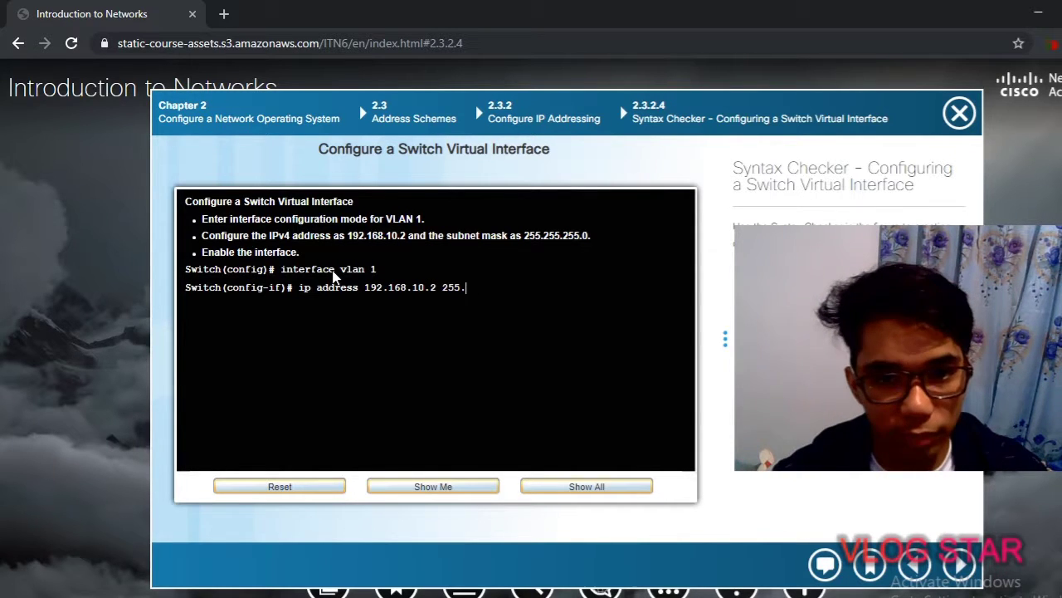
text(255.255.)
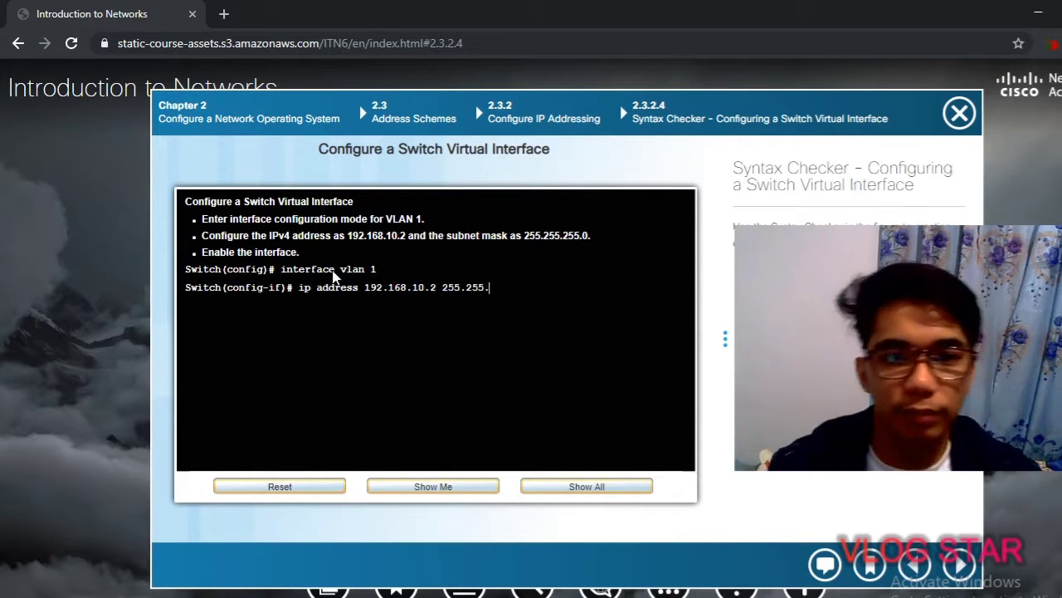
text(0)
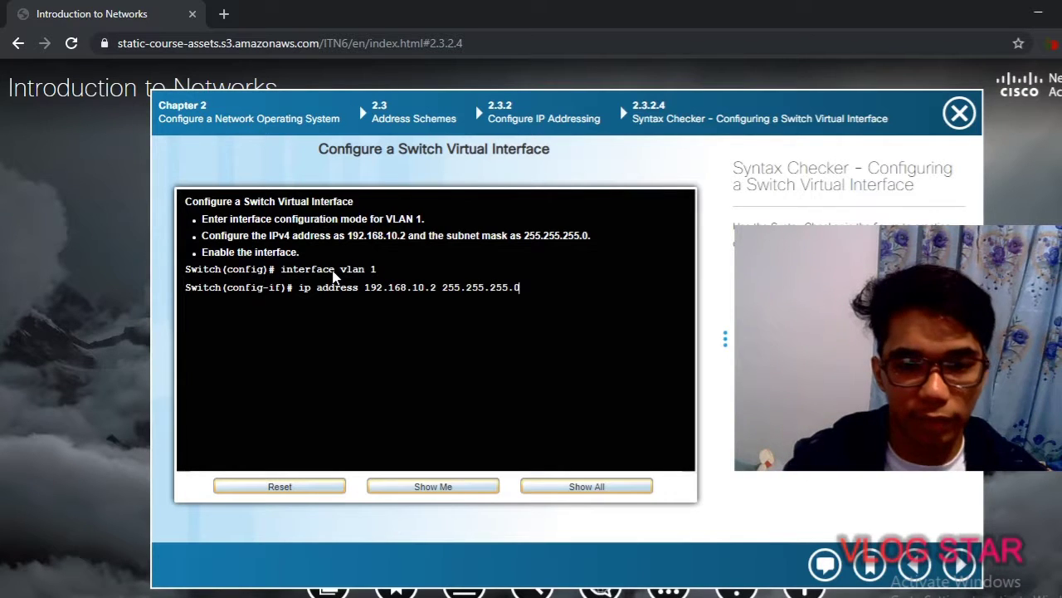
key(Return)
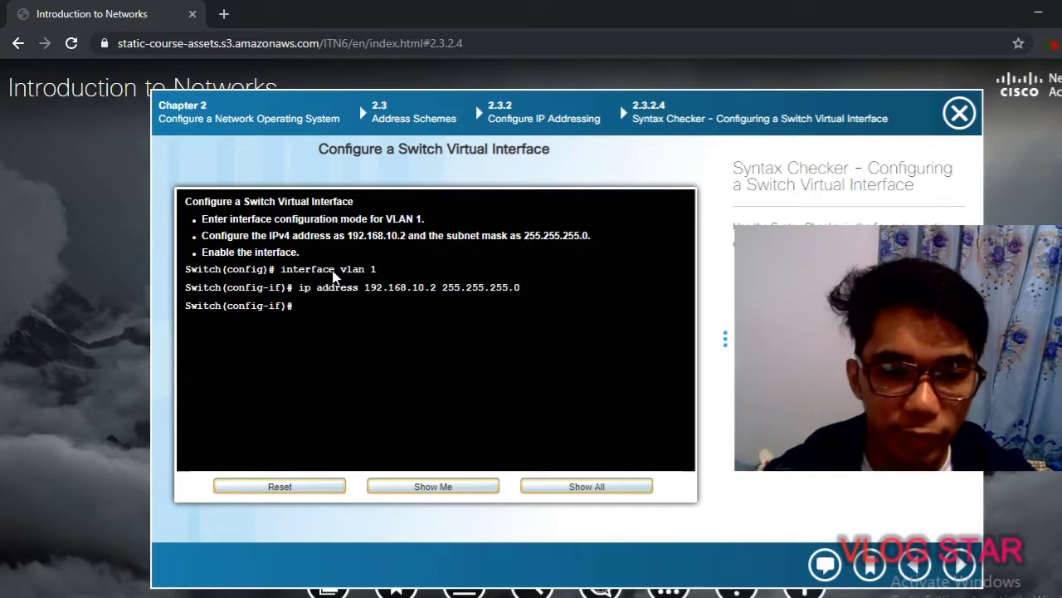
text(no shutdown)
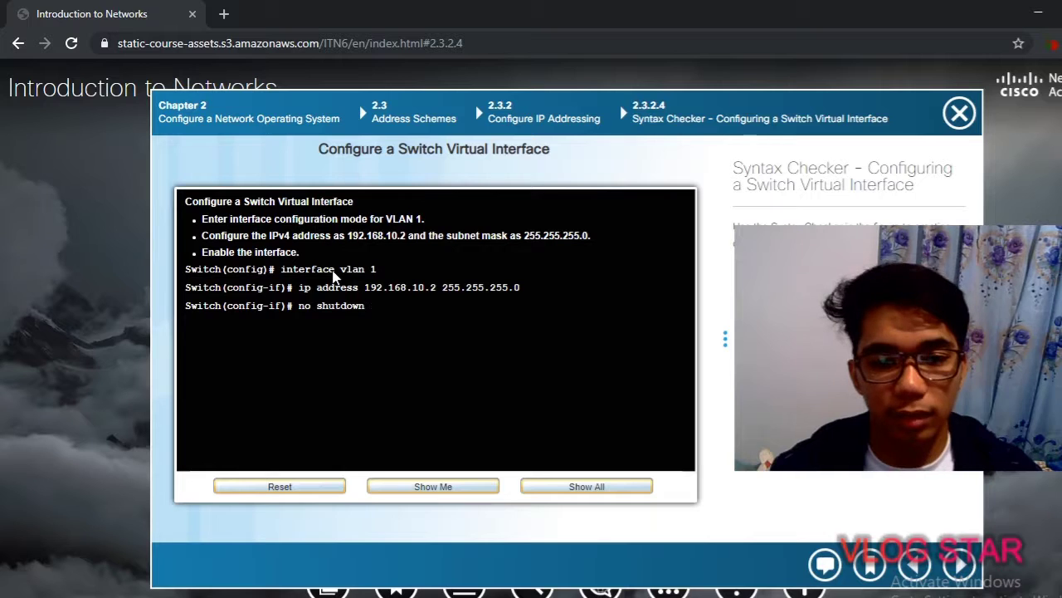
key(Return)
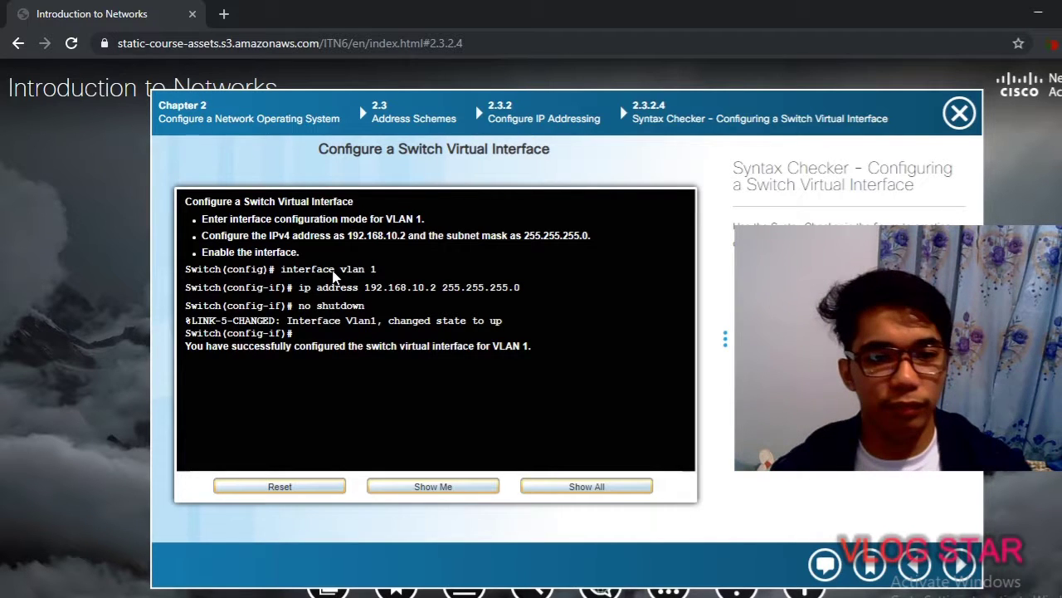